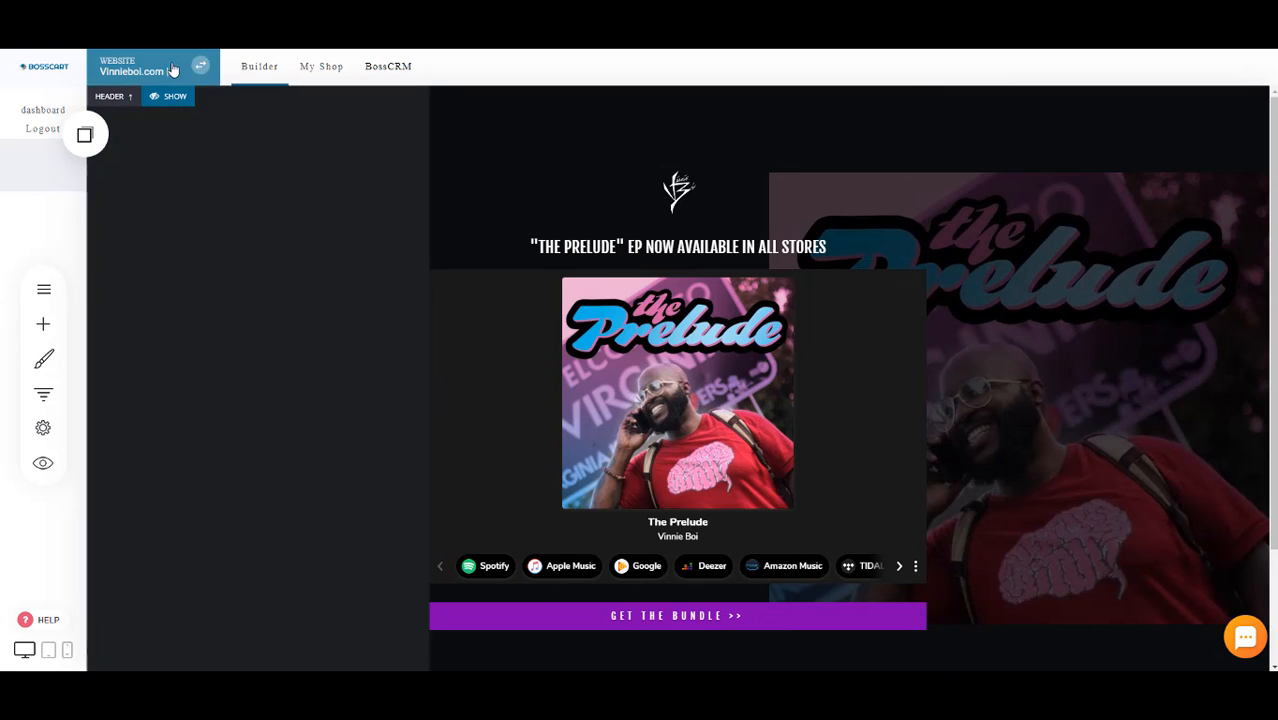
Open the Wealthy Minds Snapback Diversified product for editing from the shop's product list
{"action": "left_click", "coordinate": [322, 79]}
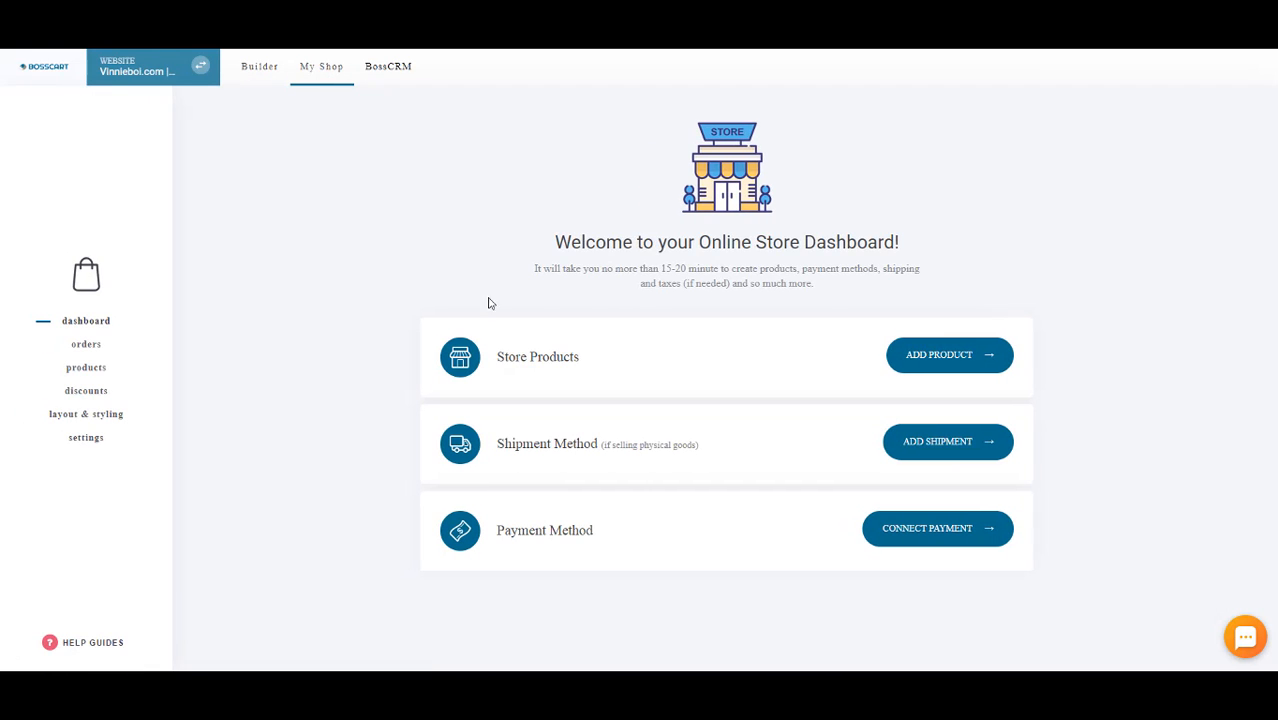
{"action": "left_click", "coordinate": [927, 356]}
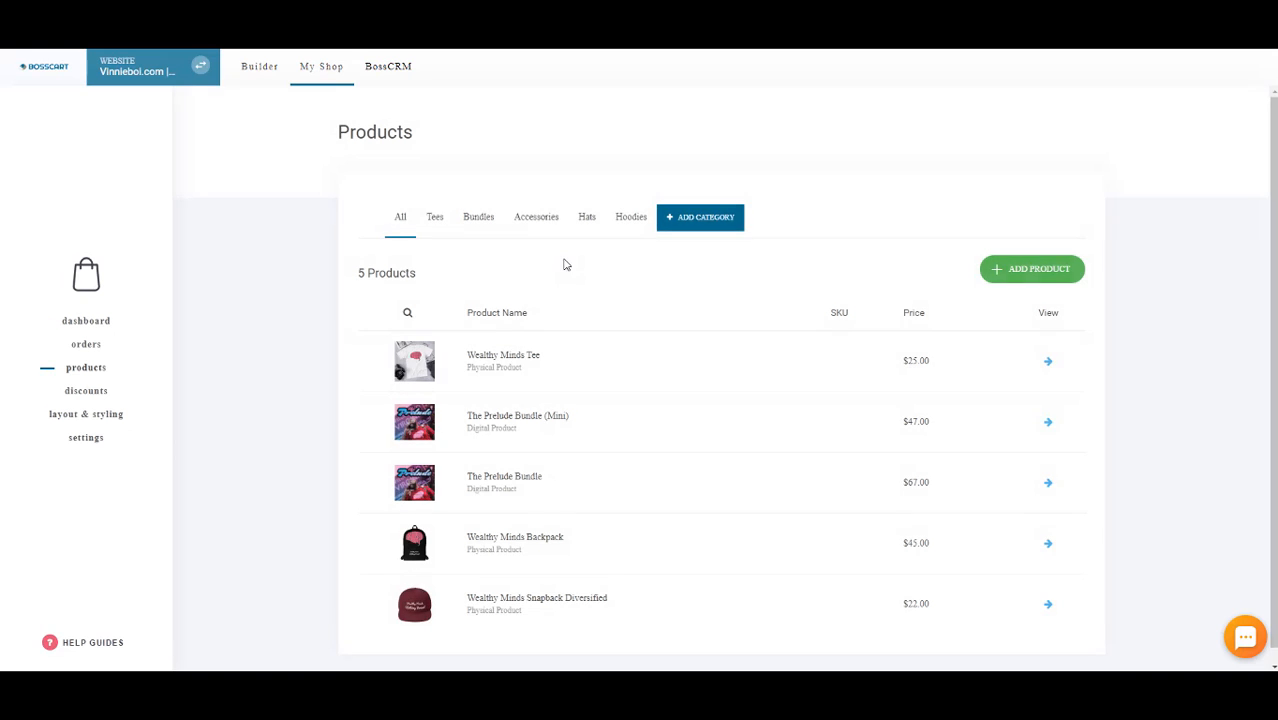
{"action": "scroll", "coordinate": [682, 397], "scroll_direction": "down", "scroll_amount": 1}
{"action": "scroll", "coordinate": [682, 397], "scroll_direction": "up", "scroll_amount": 1}
{"action": "scroll", "coordinate": [618, 302], "scroll_direction": "down", "scroll_amount": 1}
{"action": "scroll", "coordinate": [627, 304], "scroll_direction": "up", "scroll_amount": 1}
{"action": "left_click", "coordinate": [591, 605]}
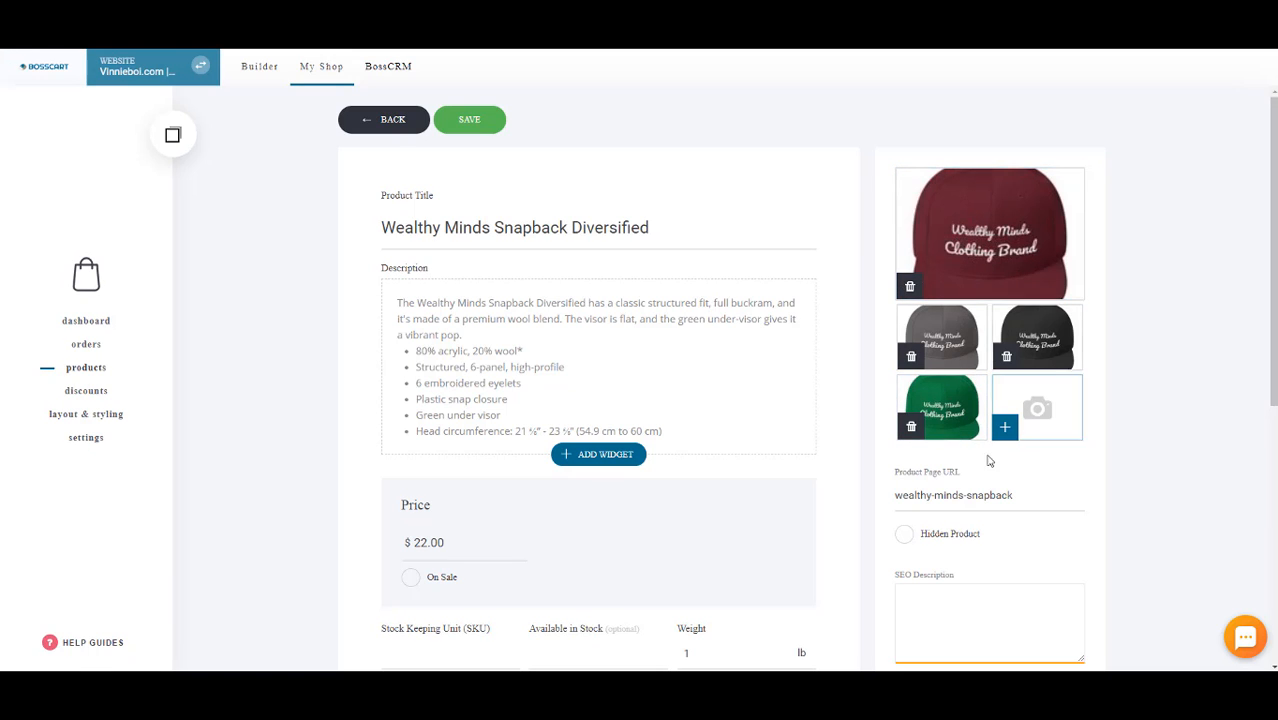
Add a Color variation to the snapback product
{"action": "scroll", "coordinate": [1273, 248], "scroll_direction": "down", "scroll_amount": 2}
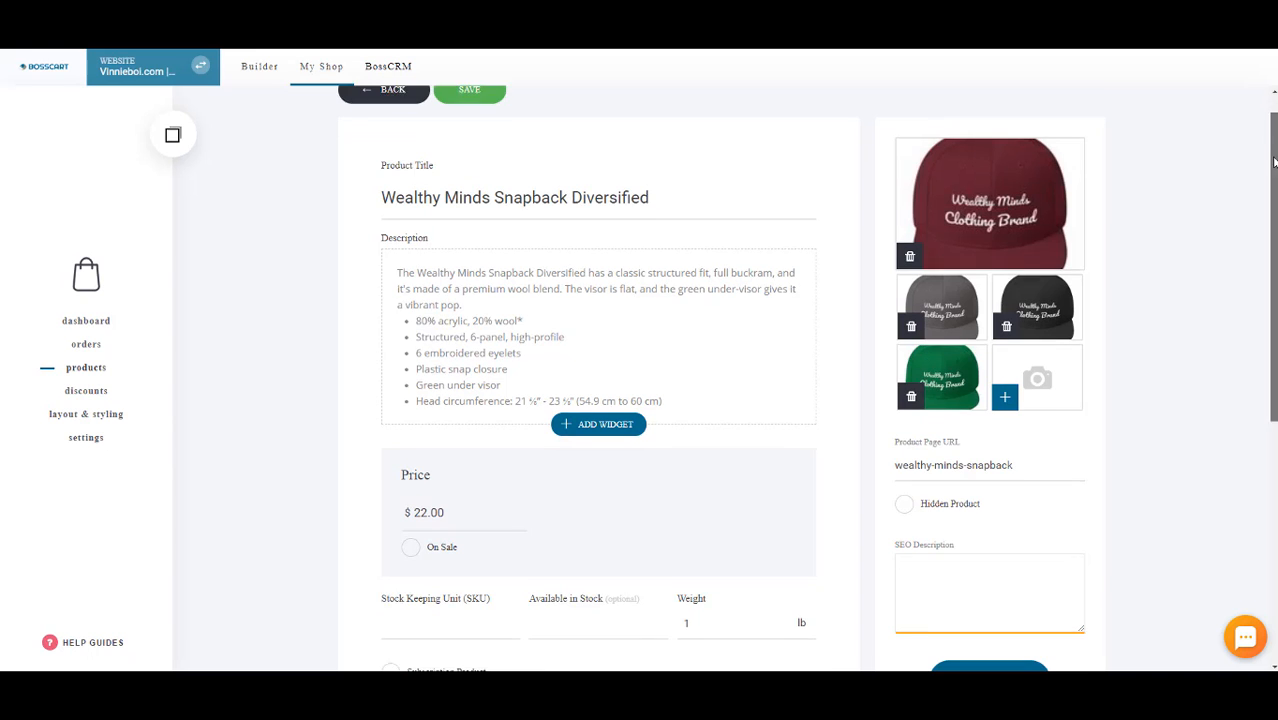
{"action": "scroll", "coordinate": [1273, 248], "scroll_direction": "down", "scroll_amount": 3}
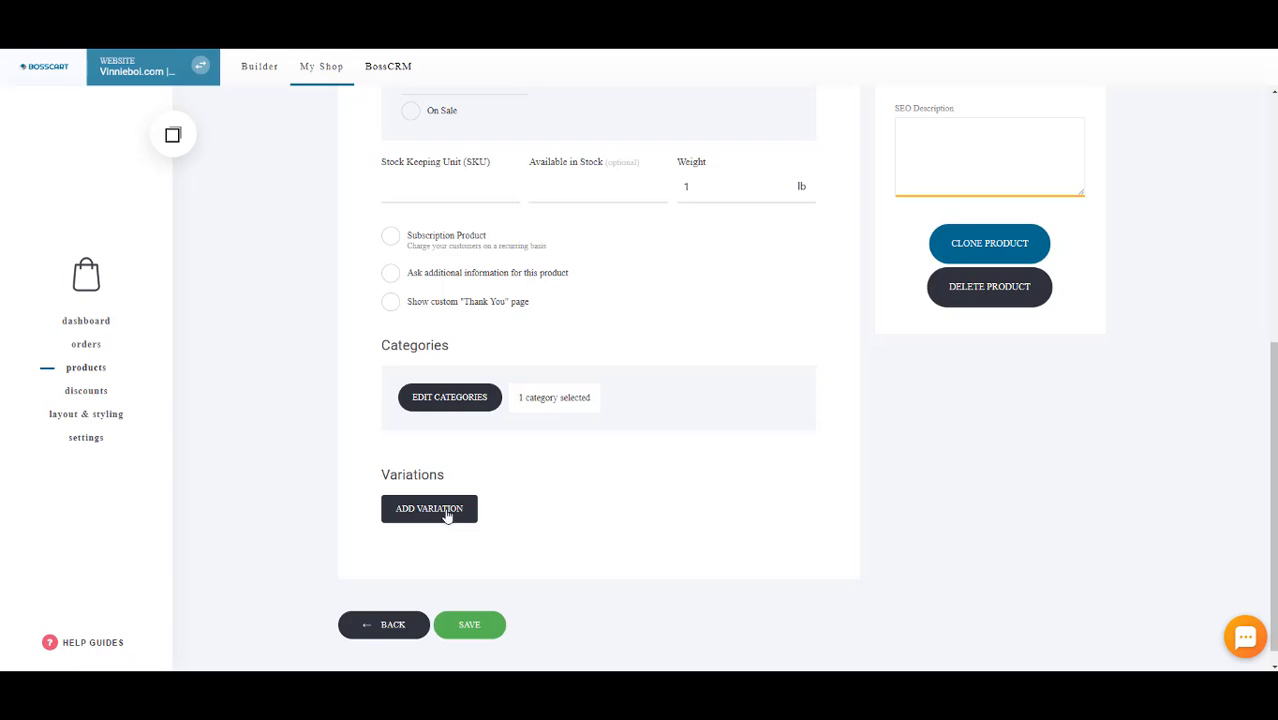
{"action": "scroll", "coordinate": [1266, 456], "scroll_direction": "down", "scroll_amount": 1}
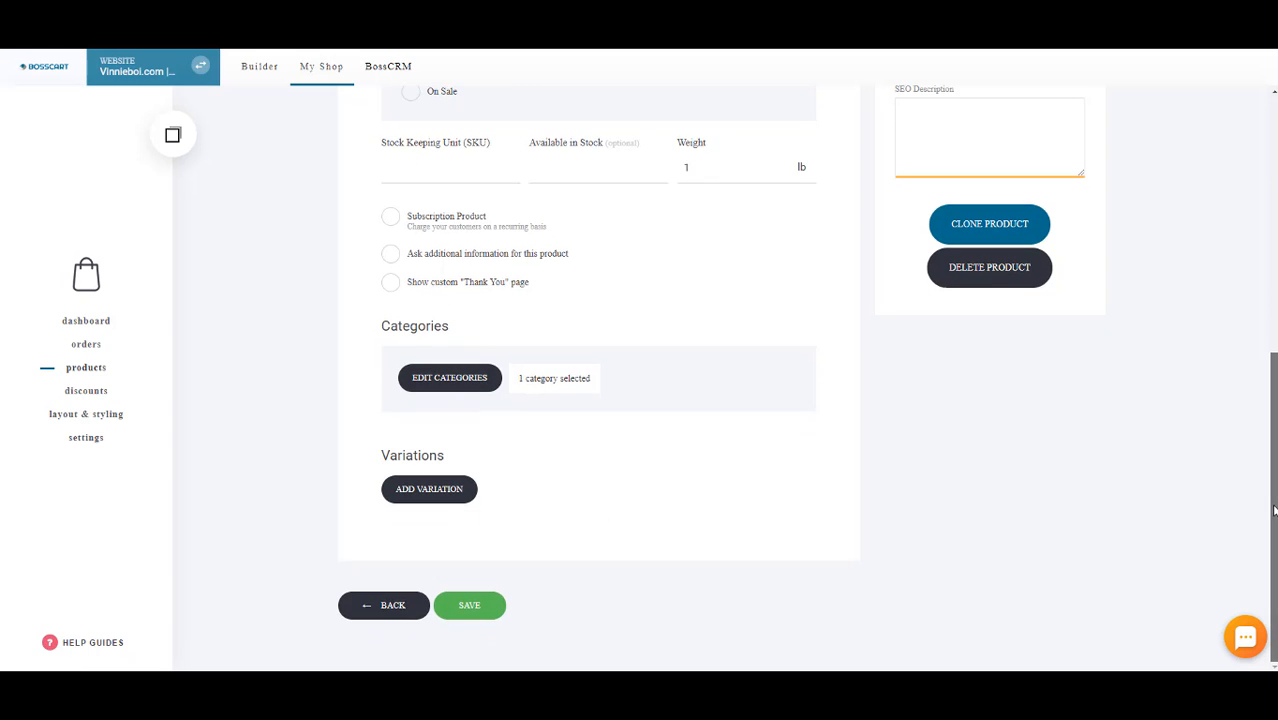
{"action": "left_click", "coordinate": [416, 489]}
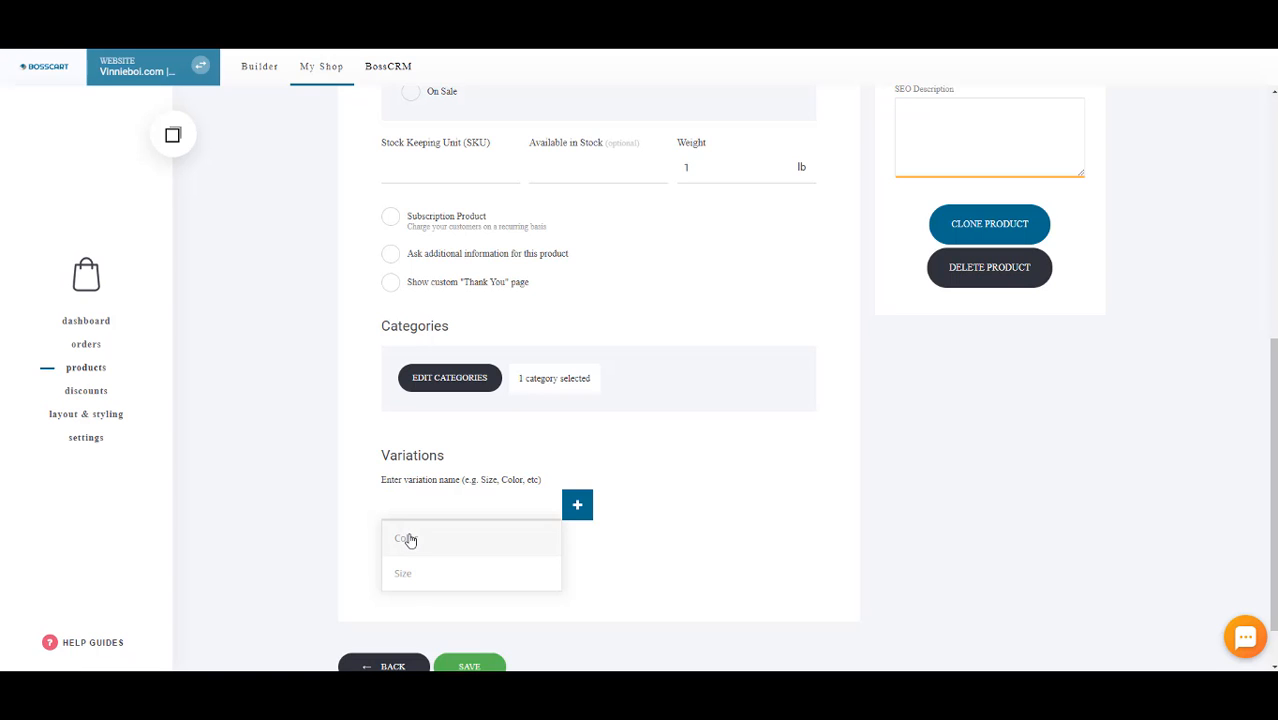
{"action": "left_click", "coordinate": [408, 539]}
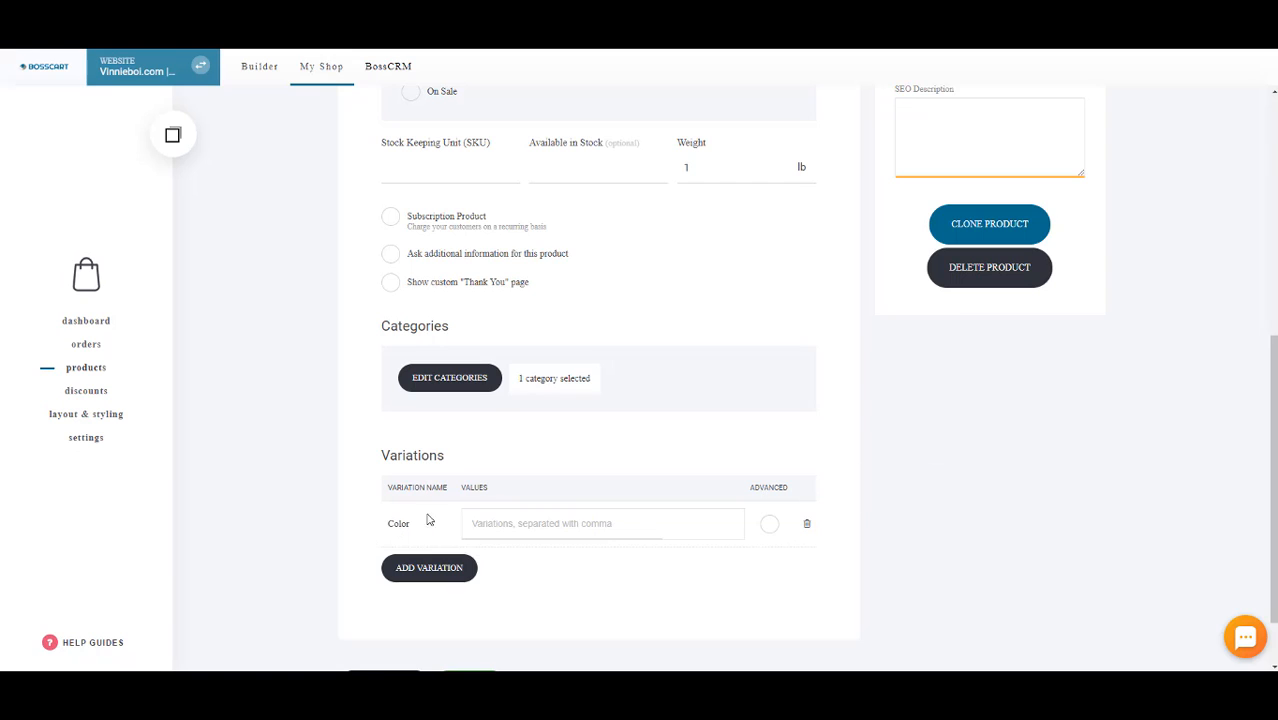
Add Kelly Green as a value of the Color variation
{"action": "left_click", "coordinate": [644, 517]}
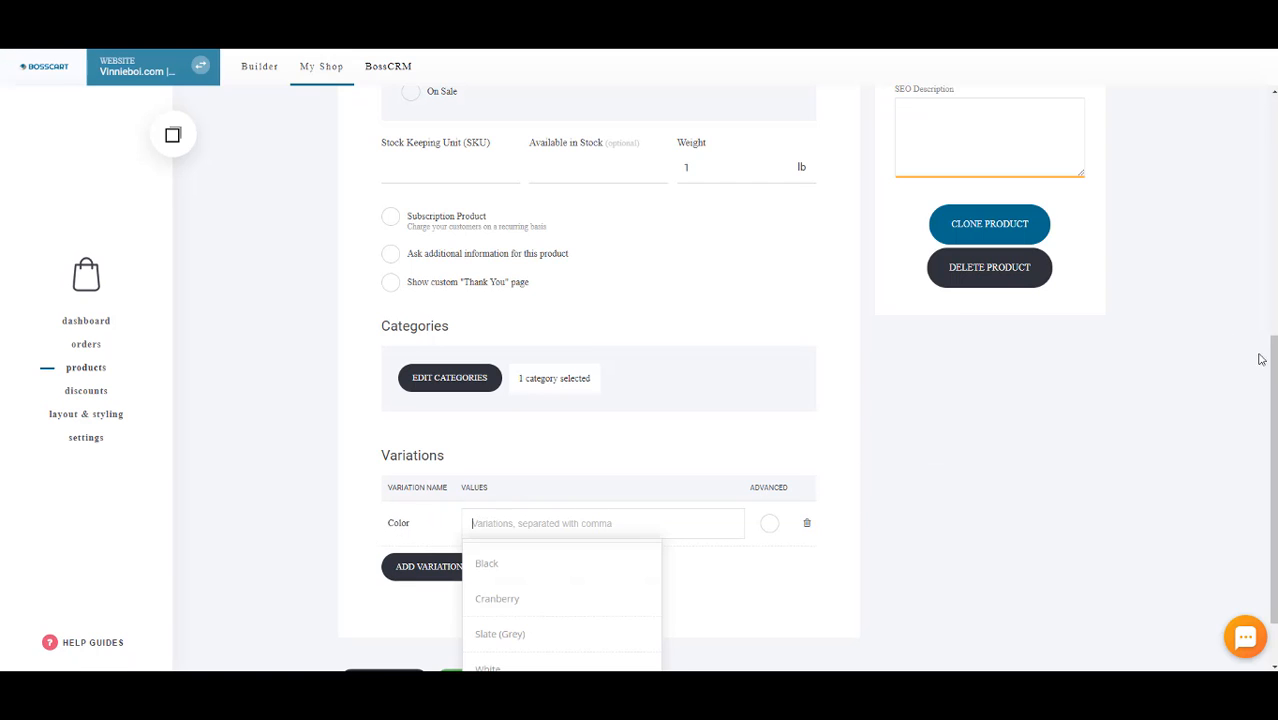
{"action": "mouse_move", "coordinate": [1273, 370]}
{"action": "left_mouse_down"}
{"action": "mouse_move", "coordinate": [1273, 186]}
{"action": "mouse_move", "coordinate": [1252, 378]}
{"action": "left_mouse_up"}
{"action": "left_click", "coordinate": [612, 508]}
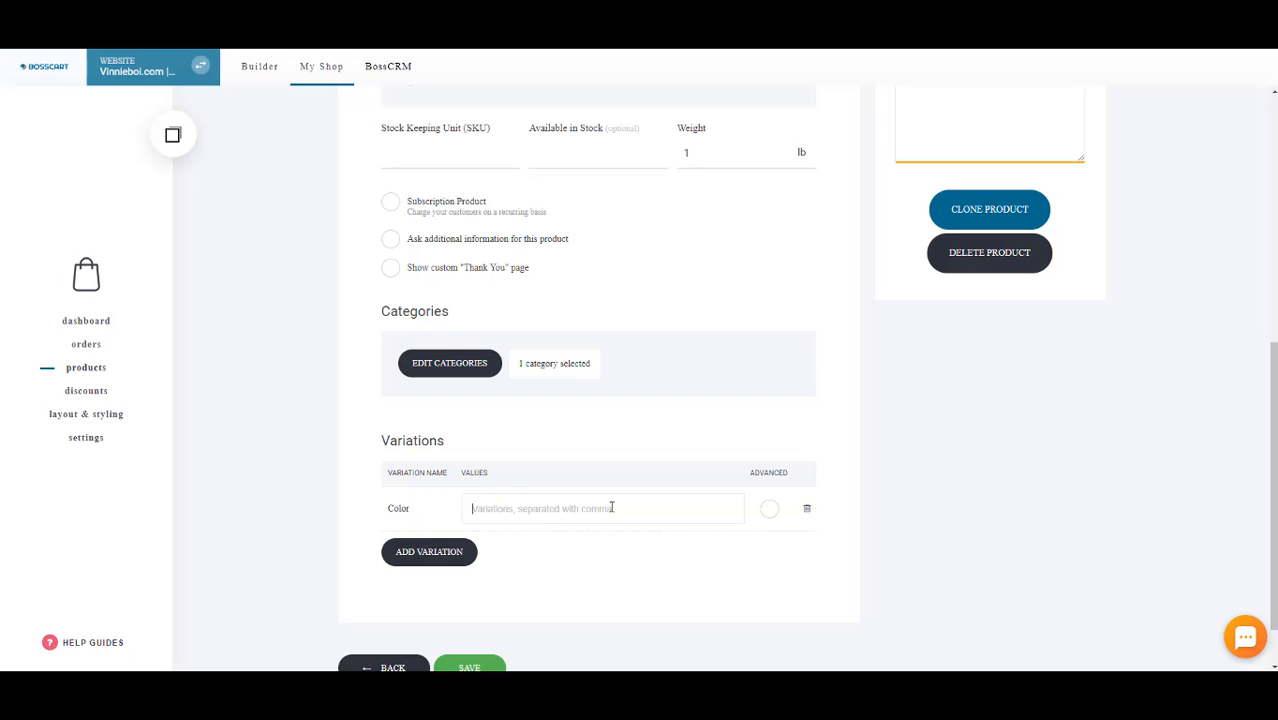
{"action": "type", "text": "Kell"}
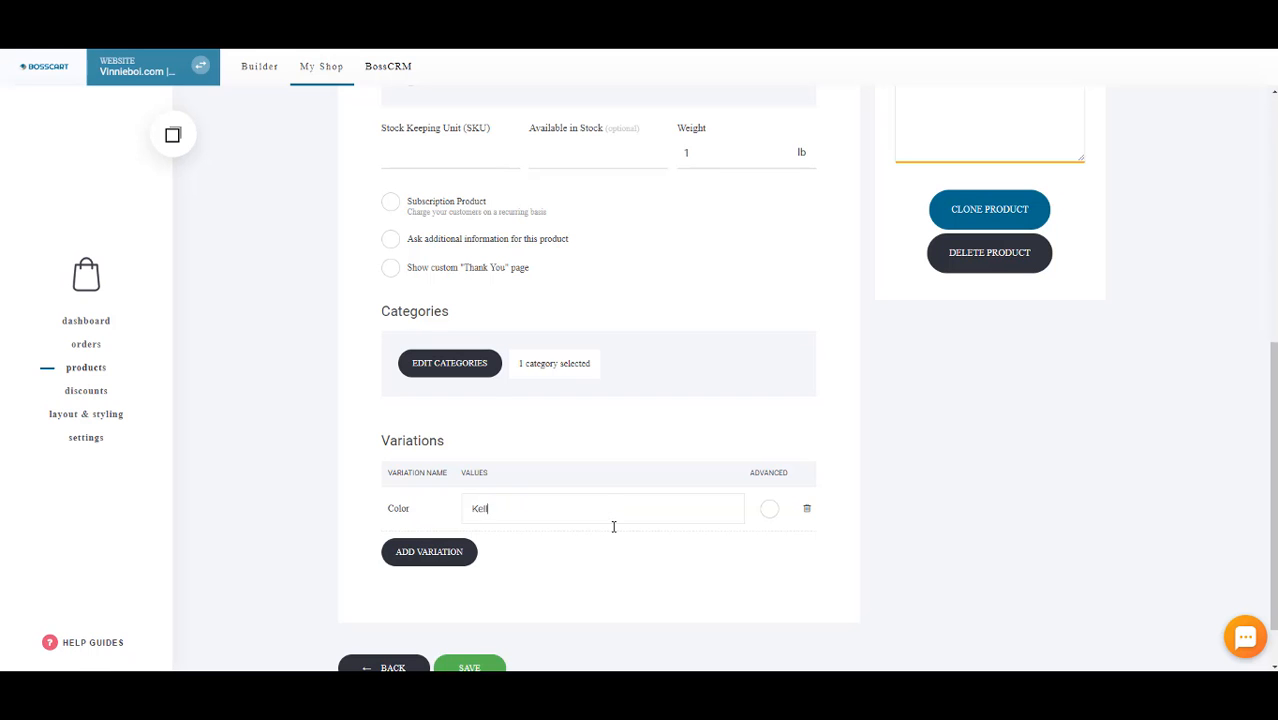
{"action": "type", "text": "y Green"}
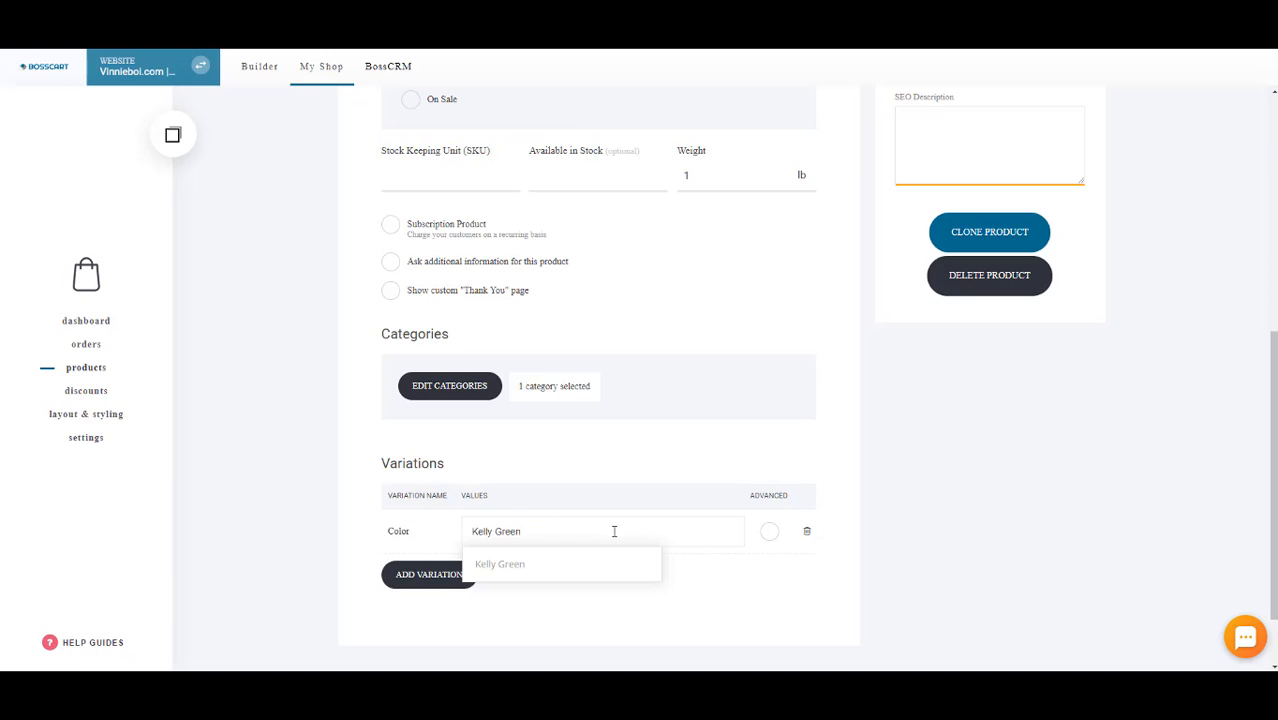
{"action": "left_click", "coordinate": [560, 571]}
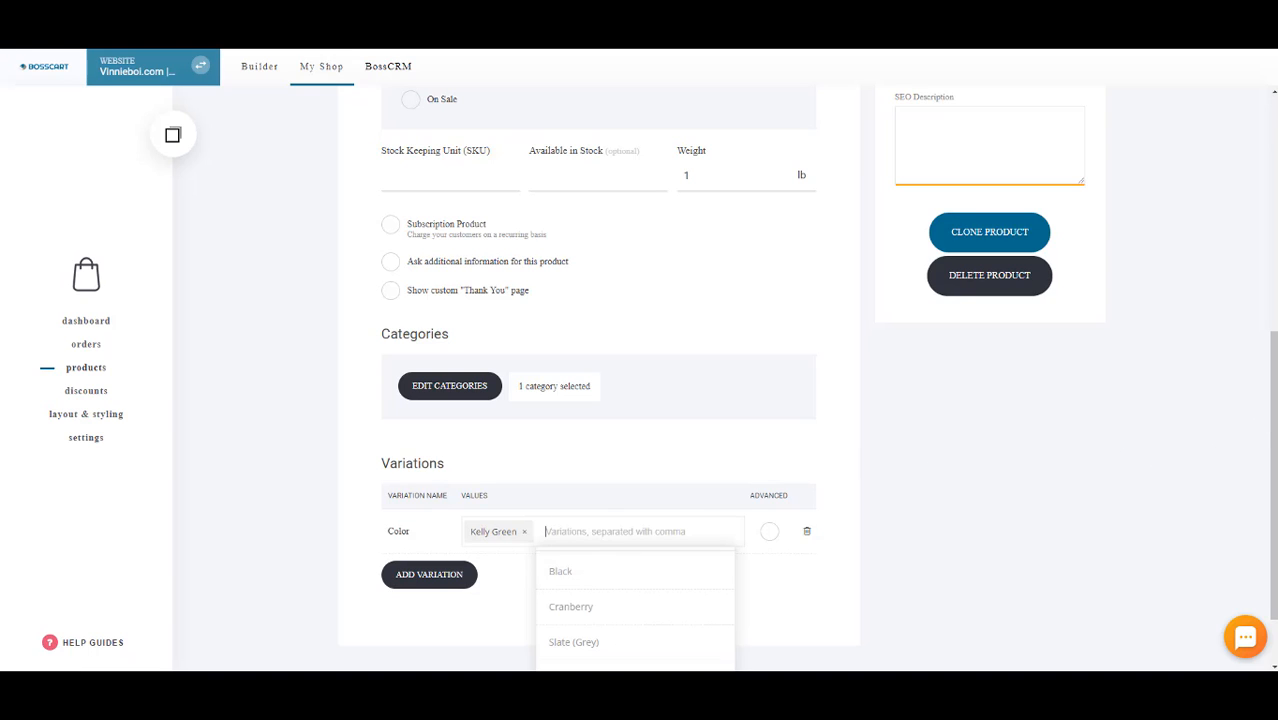
{"action": "key", "text": "Escape"}
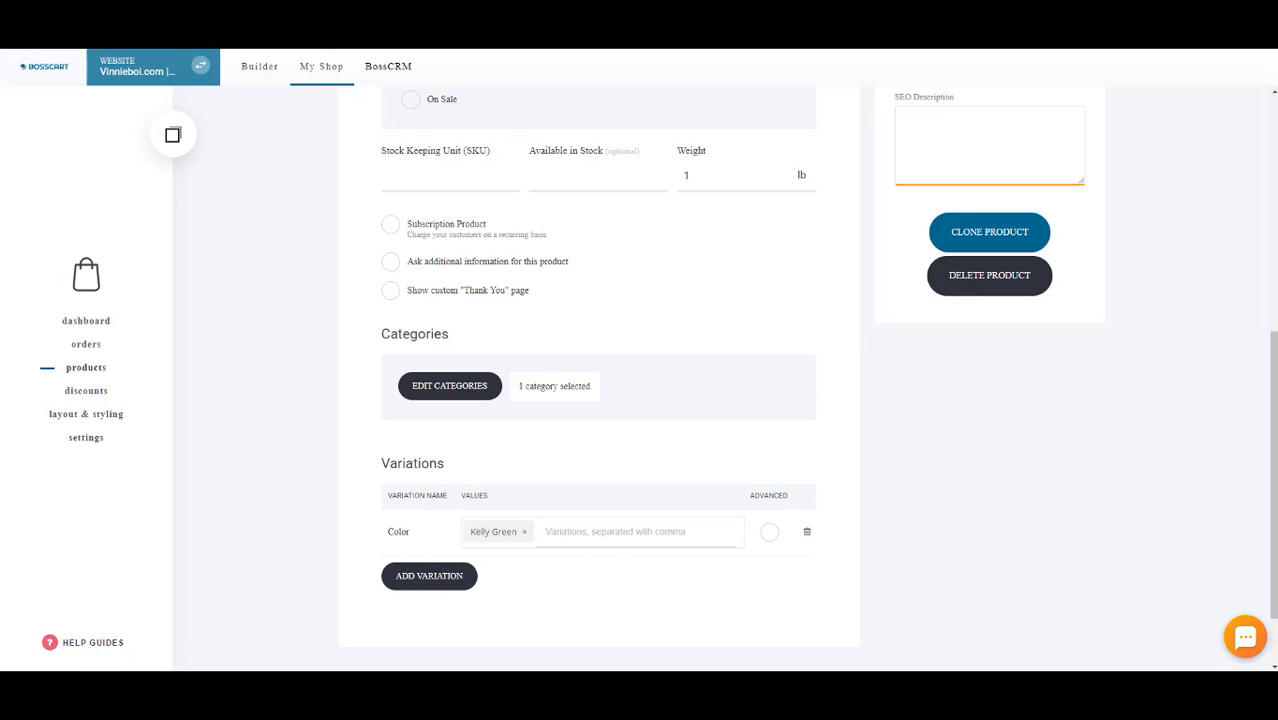
Add Burgundy Maroon as another value of the Color variation
{"action": "left_click", "coordinate": [658, 531]}
{"action": "type", "text": "Burgun"}
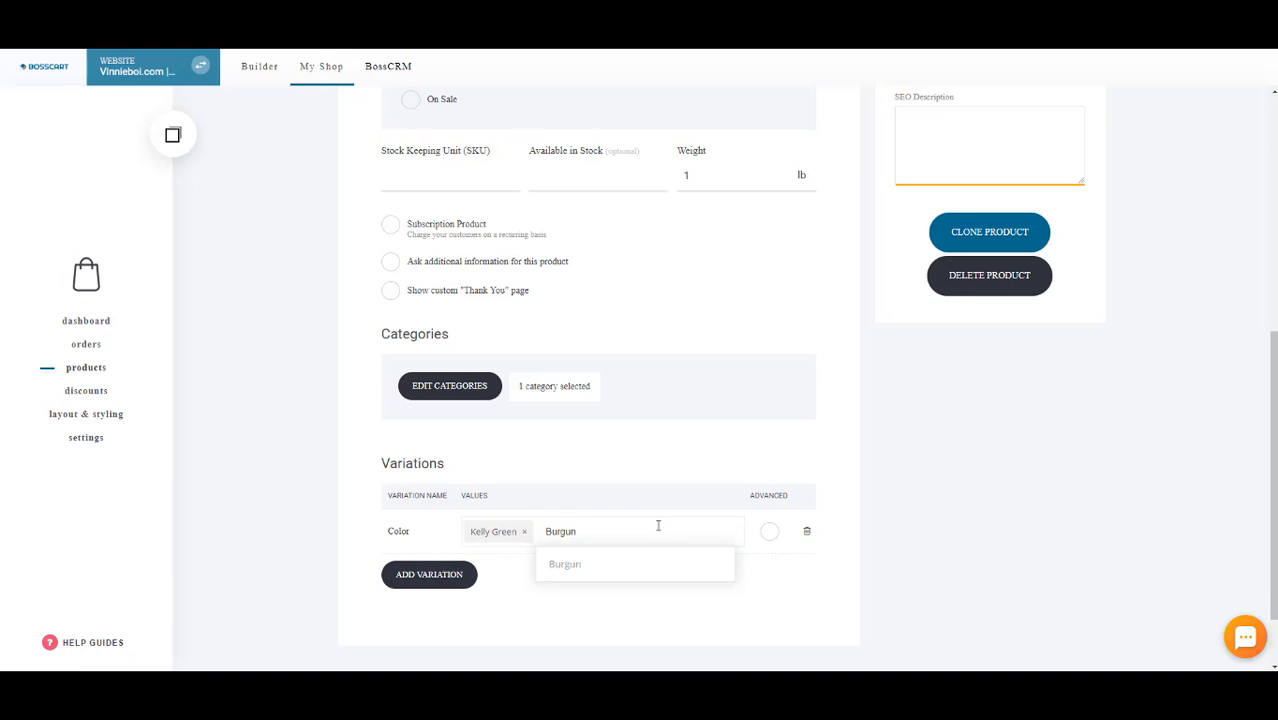
{"action": "type", "text": "dy Maroon"}
{"action": "key", "text": "Return"}
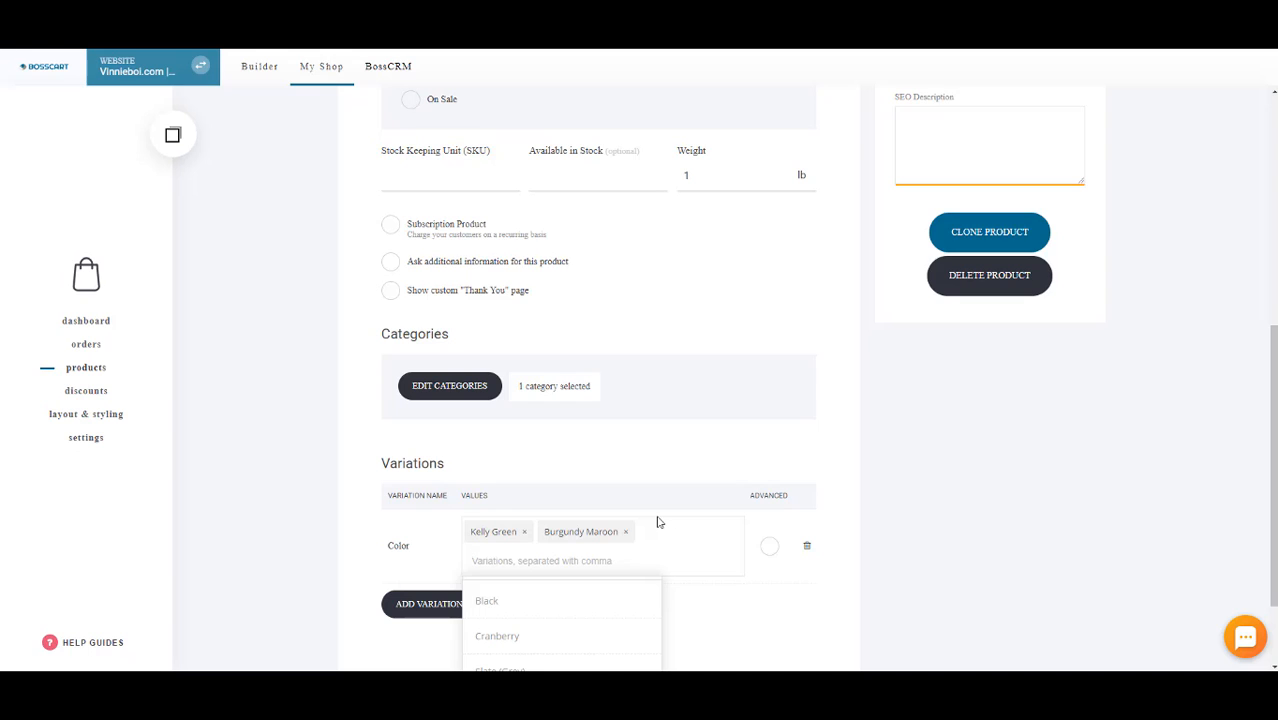
Add Black and Grey to the values of the Color variation
{"action": "scroll", "coordinate": [657, 522], "scroll_direction": "down", "scroll_amount": 1}
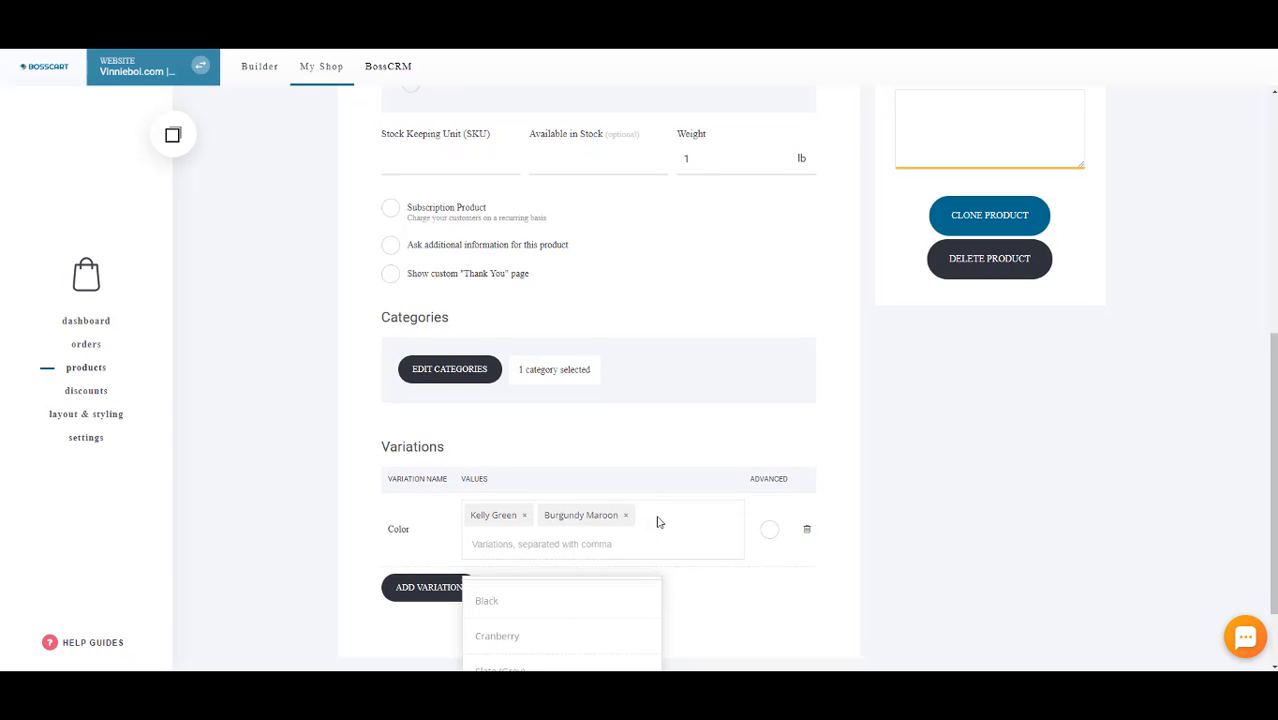
{"action": "type", "text": "Black"}
{"action": "key", "text": "Return"}
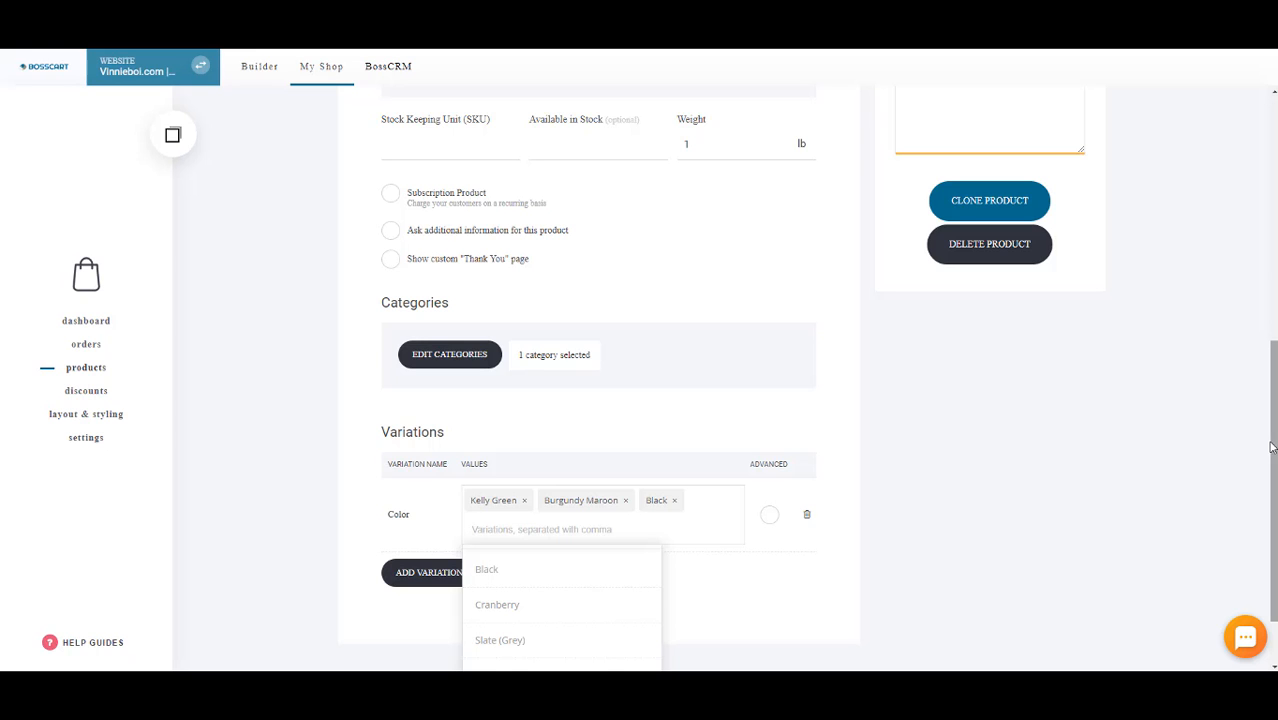
{"action": "left_click_drag", "start_coordinate": [1274, 437], "coordinate": [1272, 236]}
{"action": "scroll", "coordinate": [1247, 357], "scroll_direction": "down", "scroll_amount": 5}
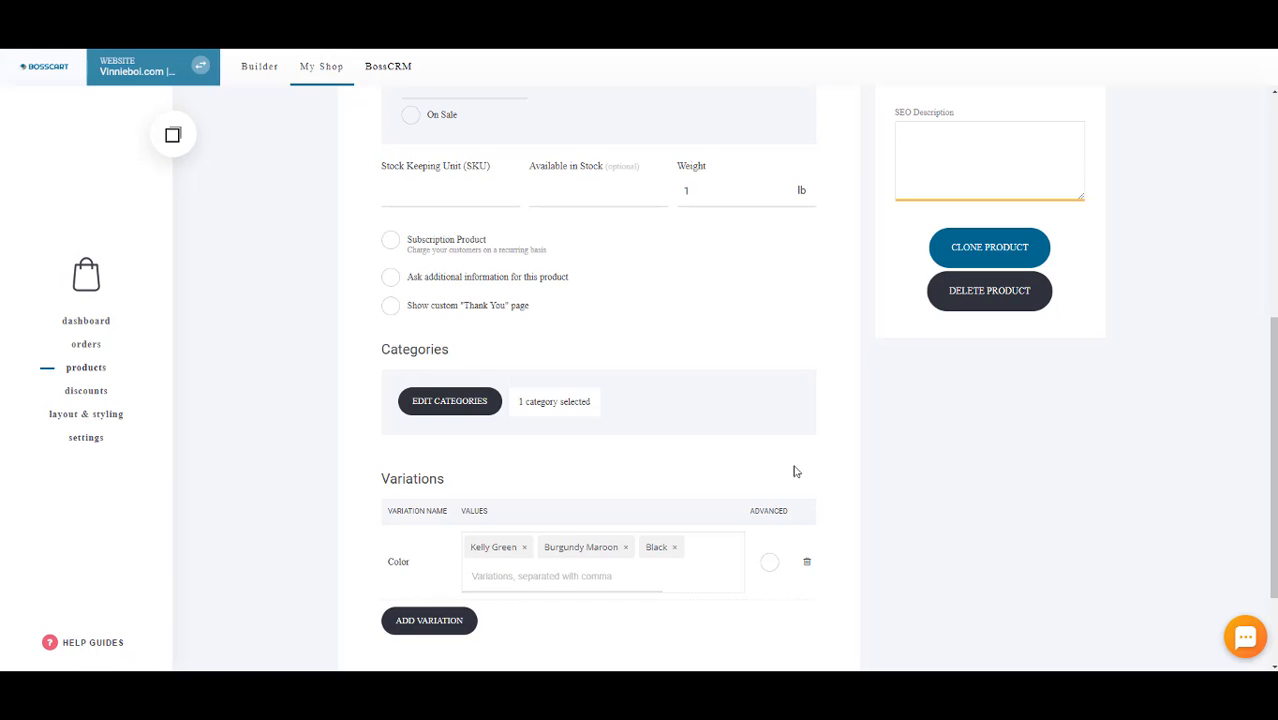
{"action": "left_click", "coordinate": [635, 580]}
{"action": "type", "text": "Grey"}
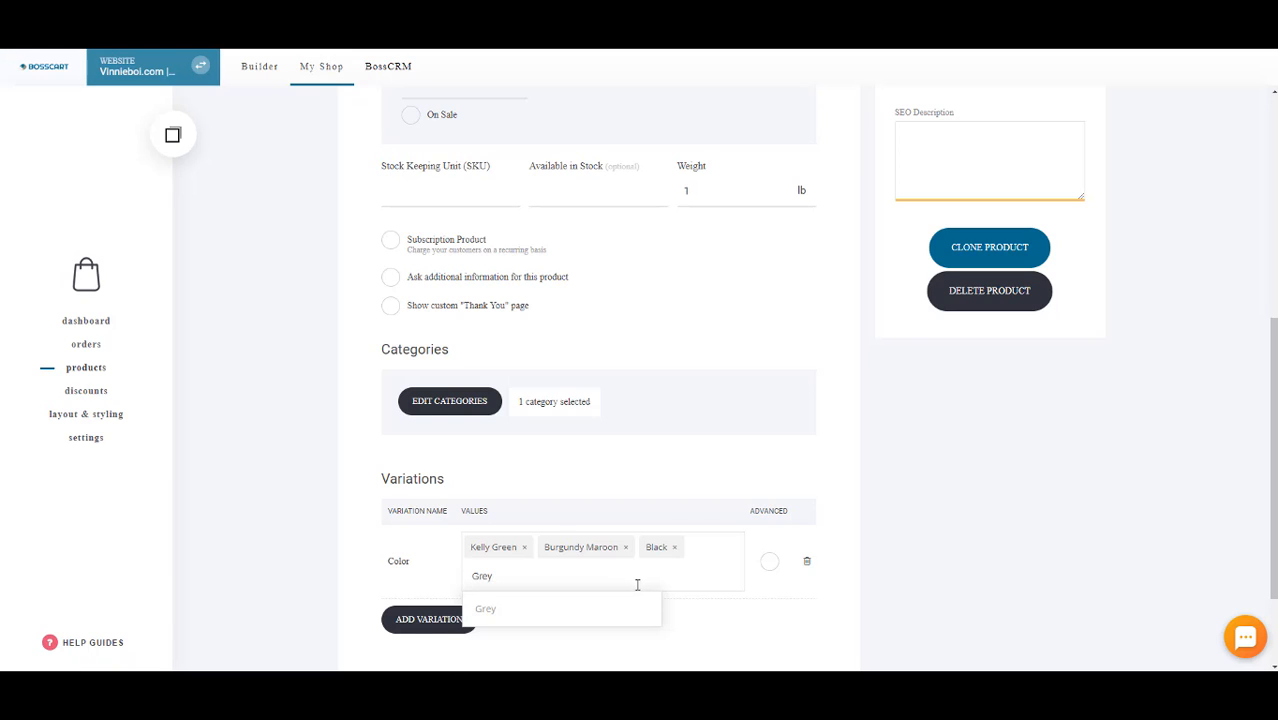
{"action": "key", "text": "Return"}
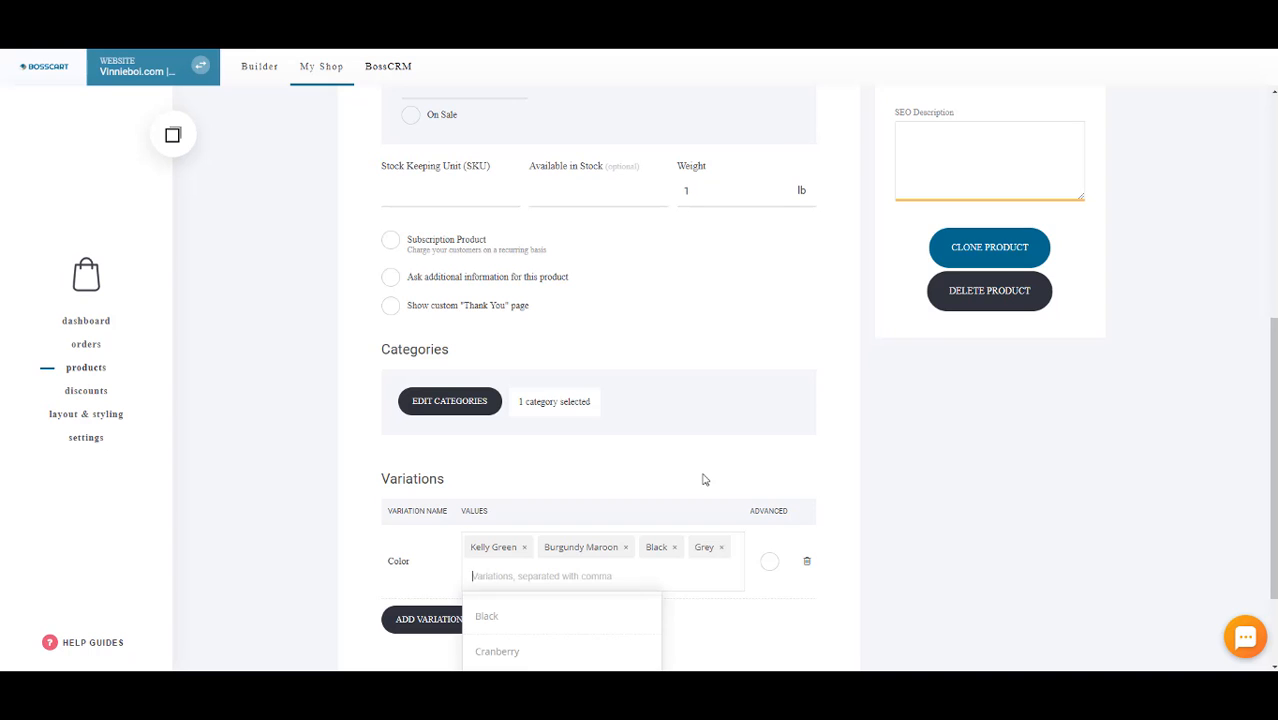
Save the snapback product with its color variations
{"action": "left_click", "coordinate": [913, 475]}
{"action": "left_click_drag", "start_coordinate": [1274, 425], "coordinate": [1273, 255]}
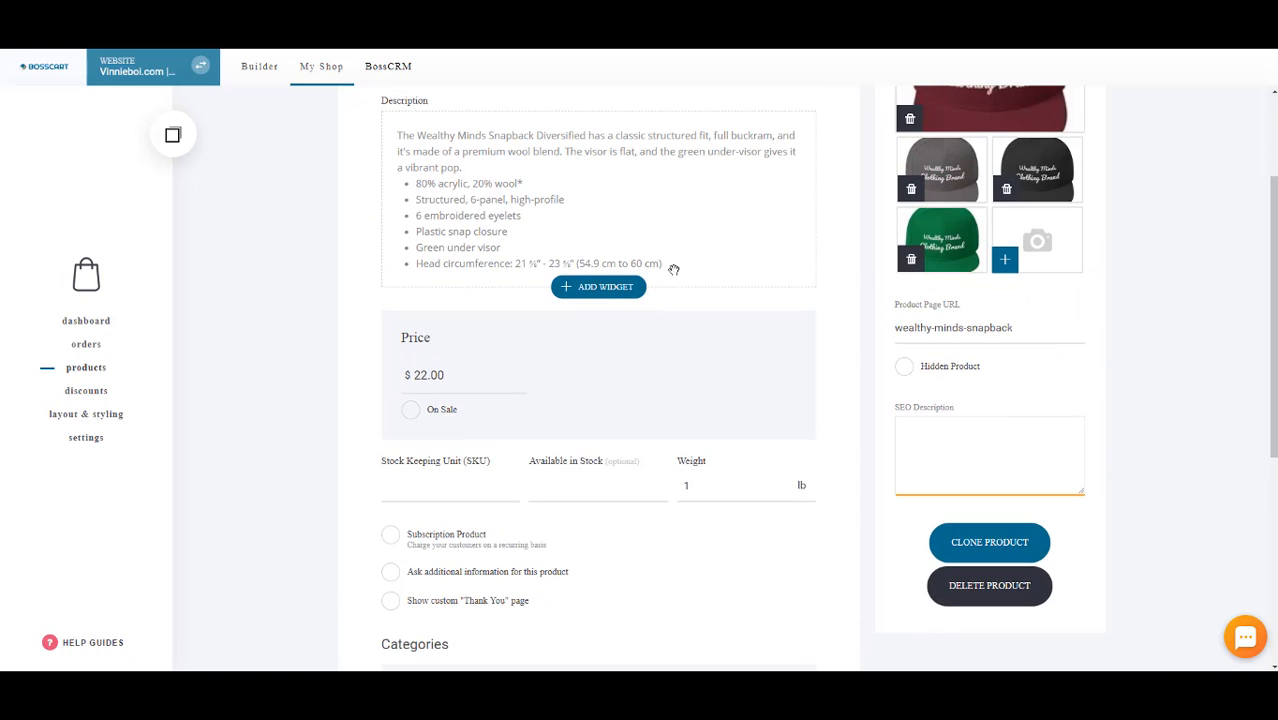
{"action": "left_click_drag", "start_coordinate": [1273, 392], "coordinate": [1272, 255]}
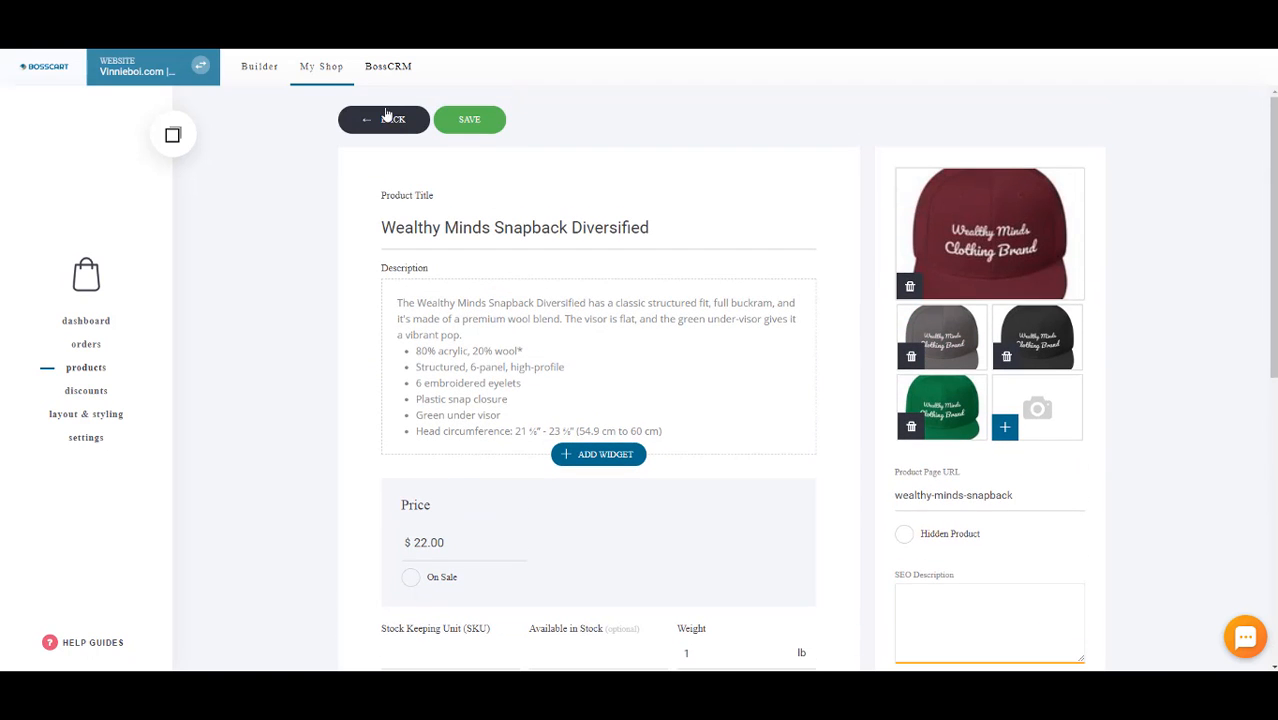
{"action": "left_click", "coordinate": [471, 128]}
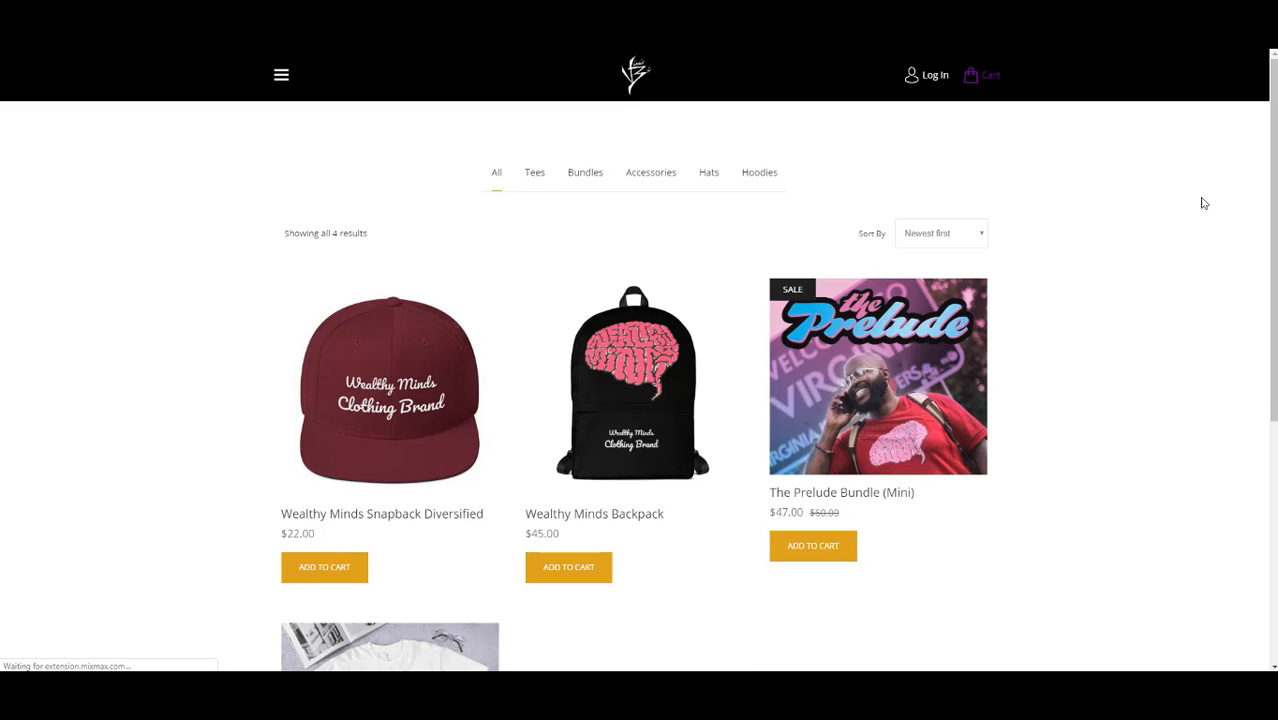
Open the Wealthy Minds Snapback Diversified page in the live store and examine its color choices
{"action": "left_click_drag", "start_coordinate": [1273, 196], "coordinate": [1268, 245]}
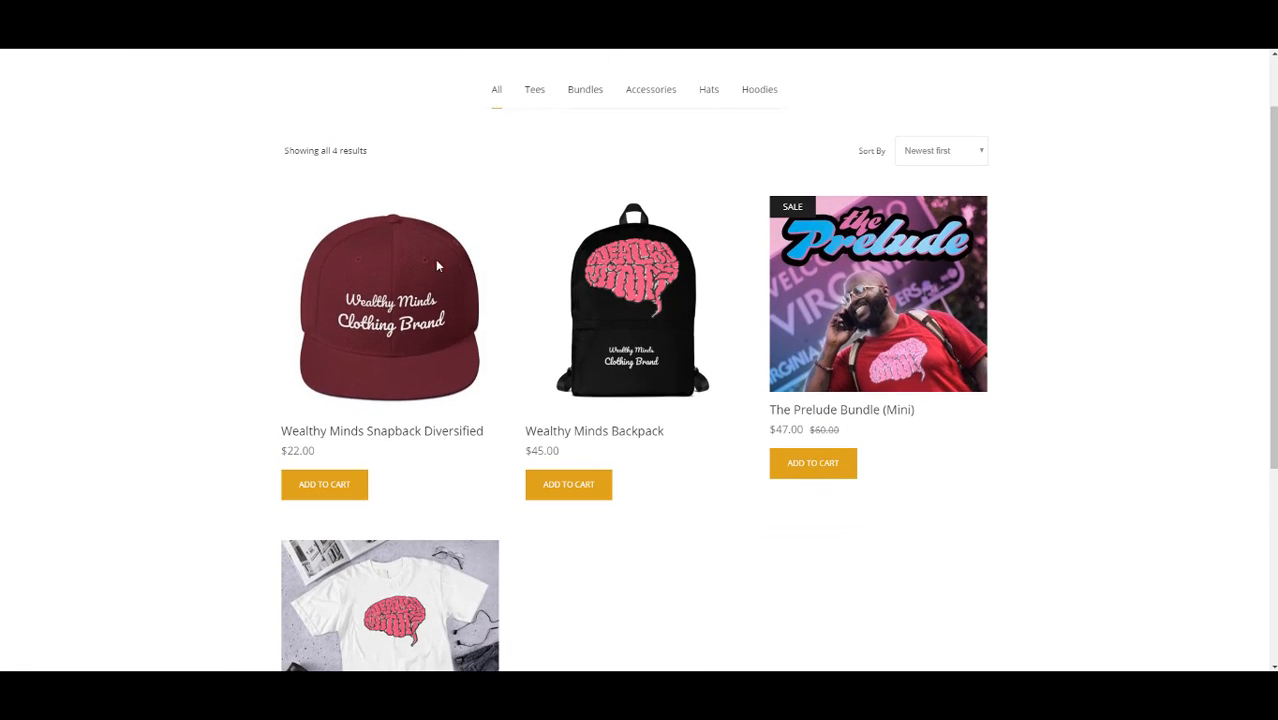
{"action": "left_click", "coordinate": [385, 289]}
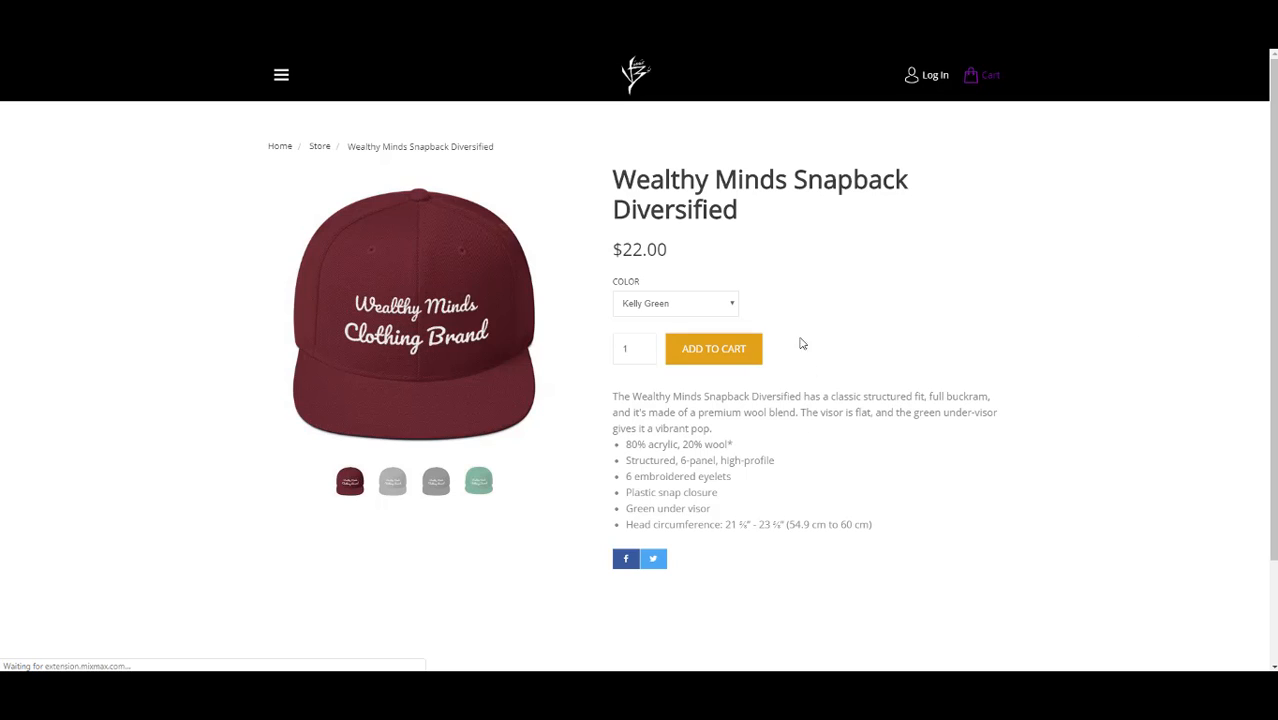
{"action": "triple_click", "coordinate": [620, 288]}
{"action": "left_click", "coordinate": [700, 271]}
{"action": "left_click", "coordinate": [707, 306]}
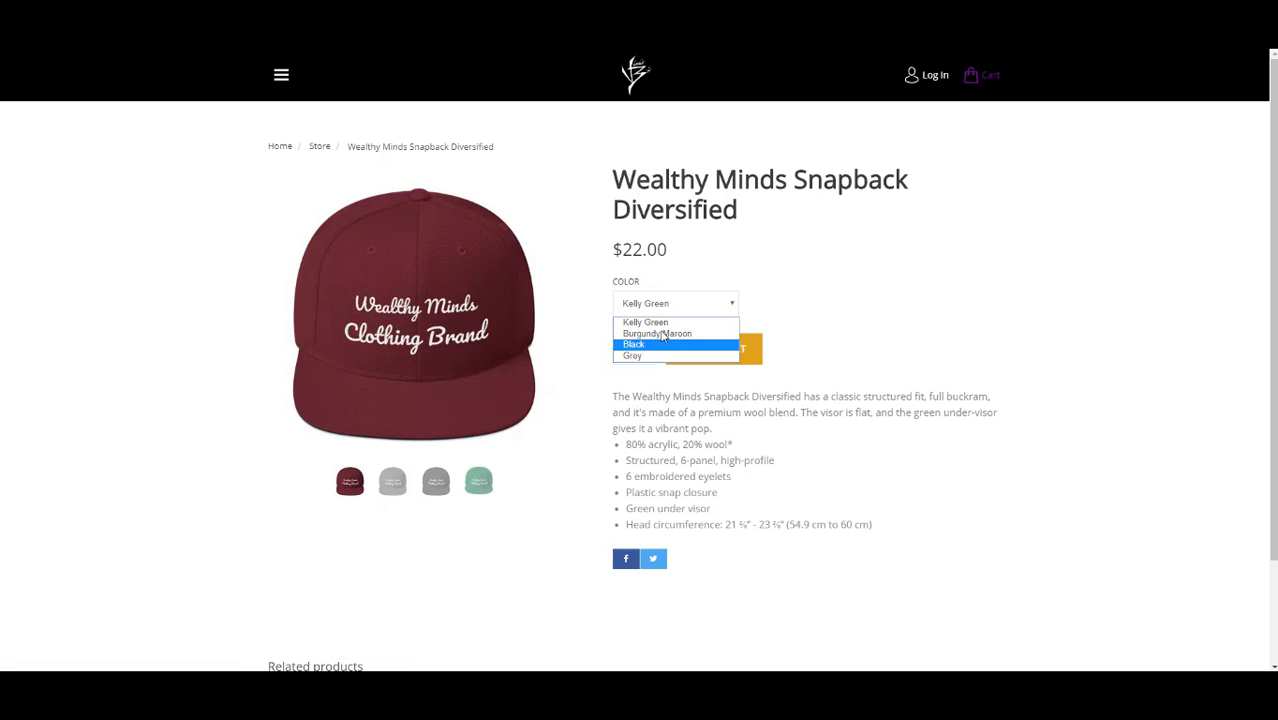
Choose Black as the snapback's color and add one to the cart
{"action": "left_click", "coordinate": [820, 285]}
{"action": "left_click", "coordinate": [713, 309]}
{"action": "left_click", "coordinate": [682, 350]}
{"action": "left_click", "coordinate": [713, 349]}
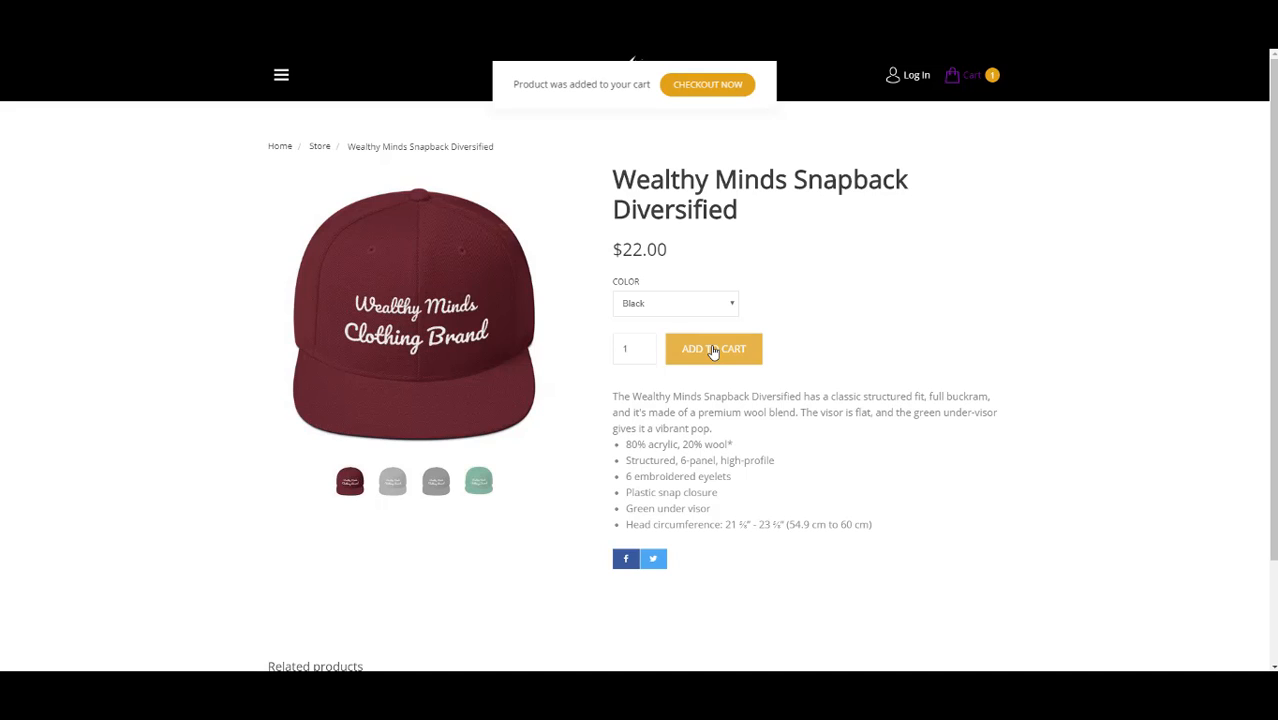
Open the checkout cart in a separate browser tab and check the color listed for the snapback
{"action": "right_click", "coordinate": [708, 90]}
{"action": "left_click", "coordinate": [755, 102]}
{"action": "left_click", "coordinate": [930, 12]}
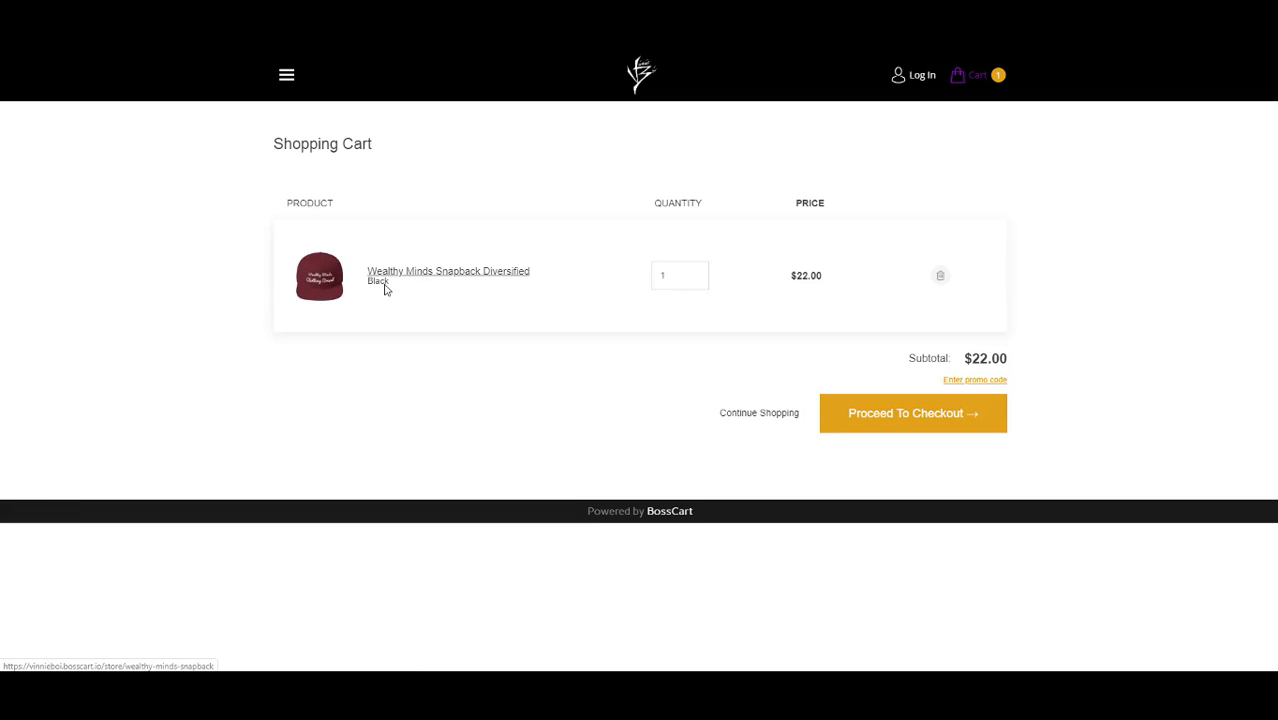
{"action": "triple_click", "coordinate": [389, 287]}
{"action": "double_click", "coordinate": [378, 285]}
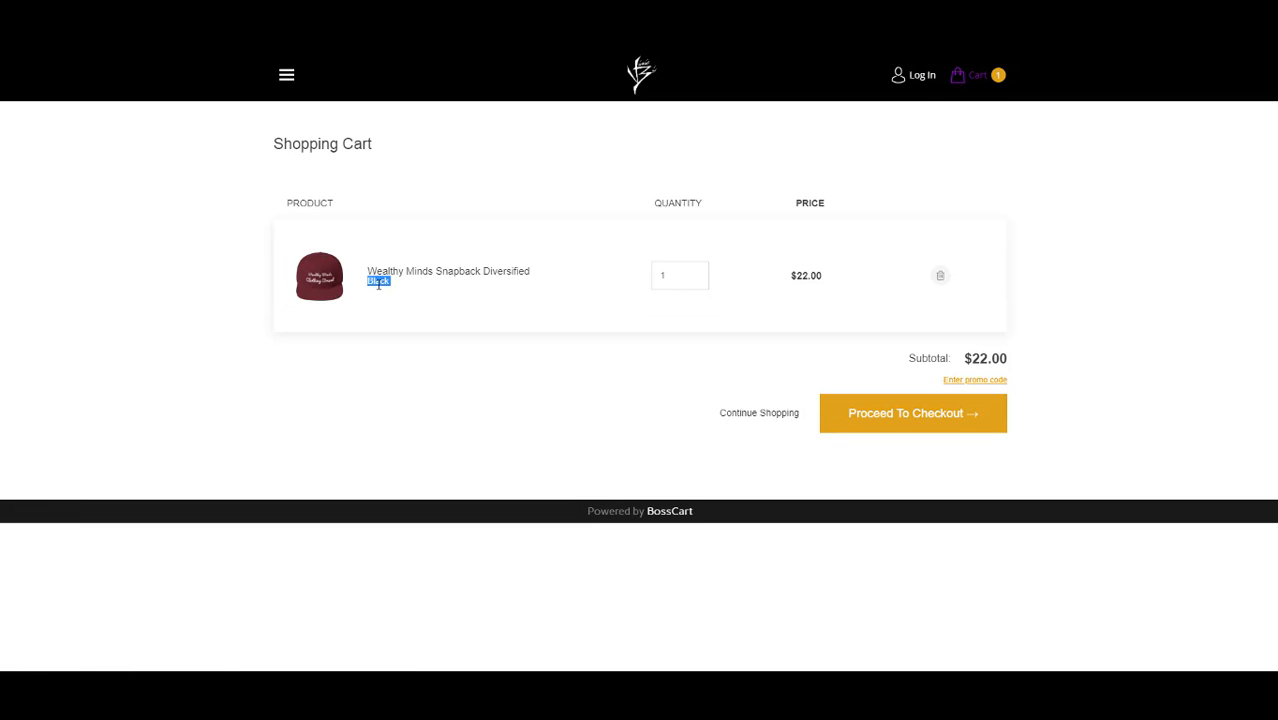
{"action": "left_click", "coordinate": [378, 284]}
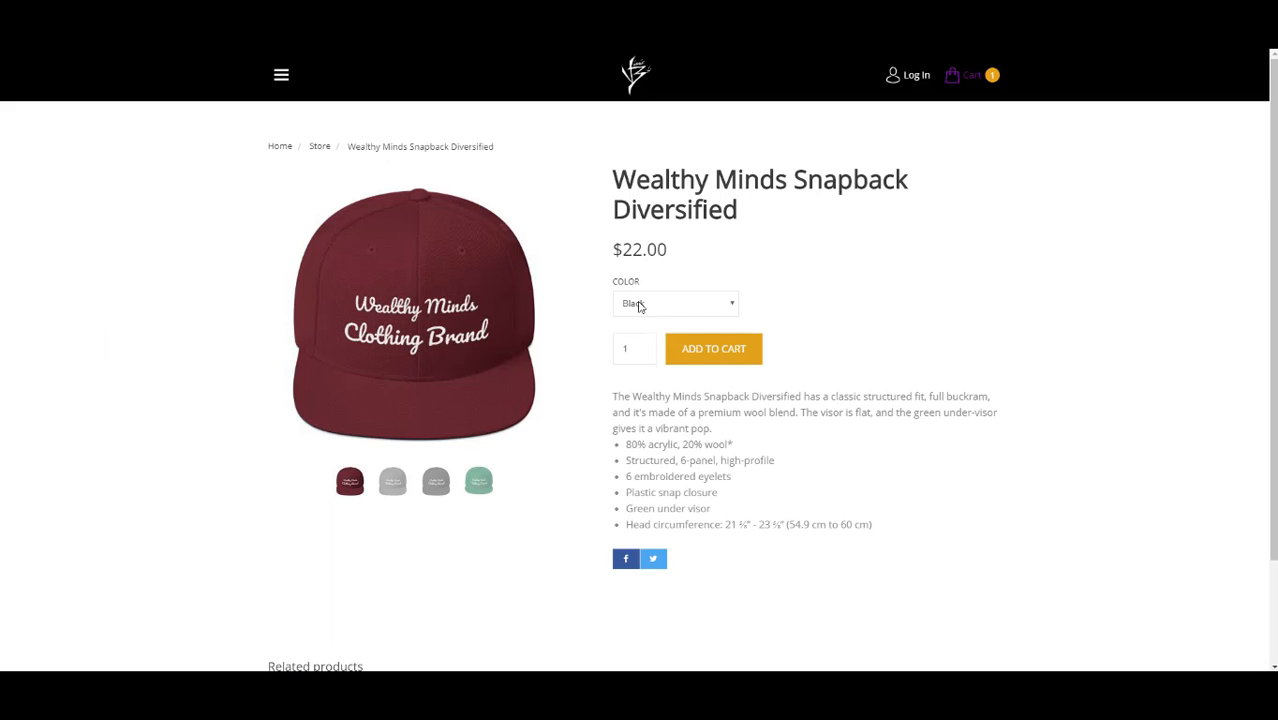
Return to the snapback's store page and select Burgundy Maroon as the color
{"action": "left_click", "coordinate": [696, 311]}
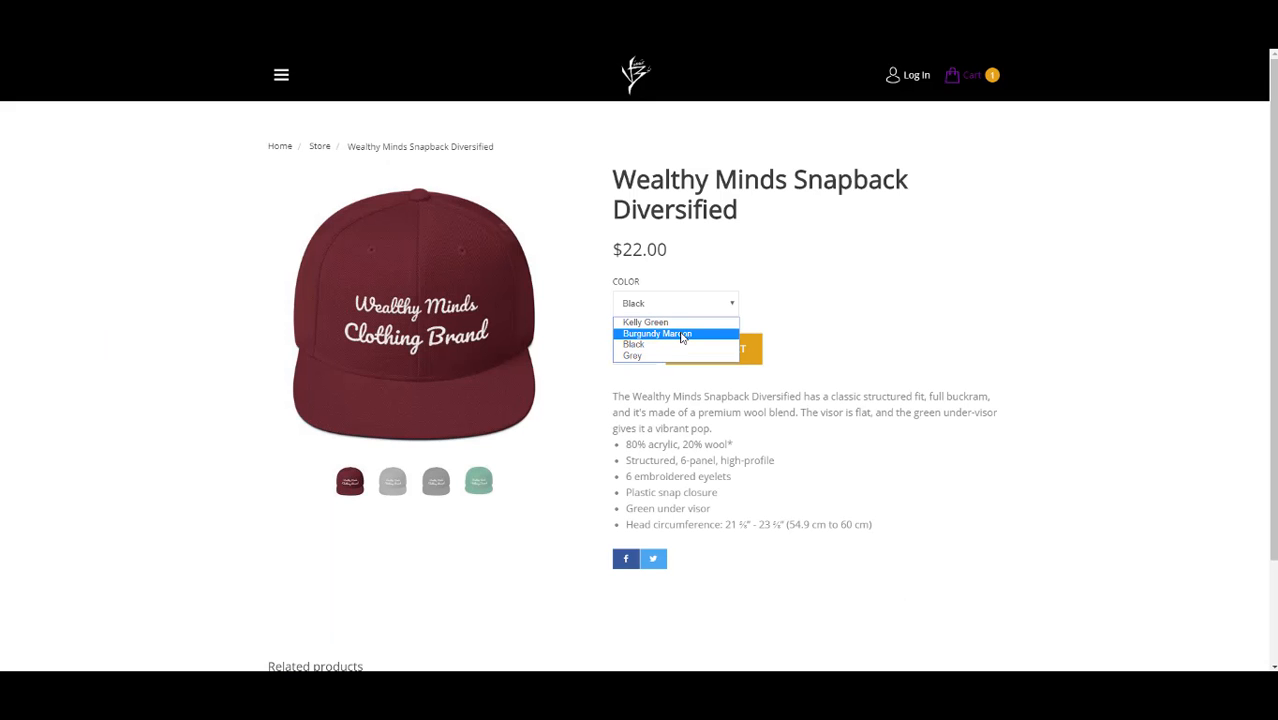
{"action": "left_click", "coordinate": [682, 336]}
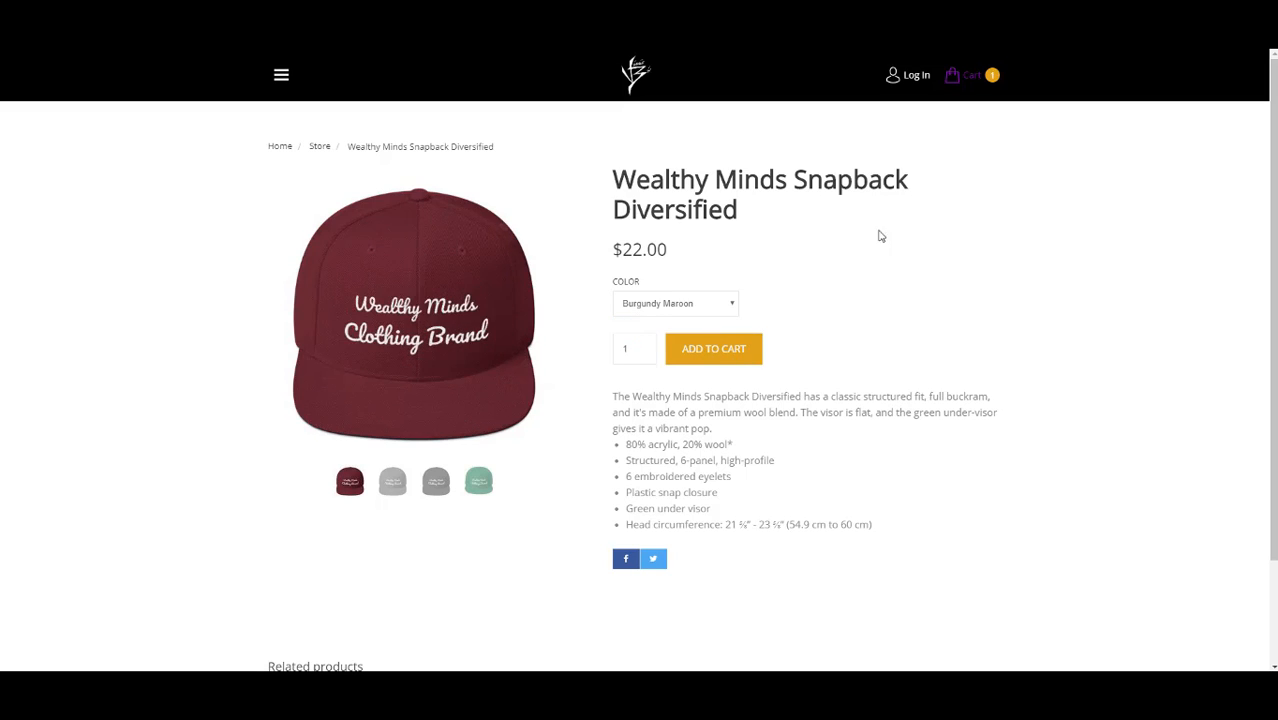
Switch back to the shop's product list and reopen Wealthy Minds Snapback Diversified for editing
{"action": "left_click", "coordinate": [588, 10]}
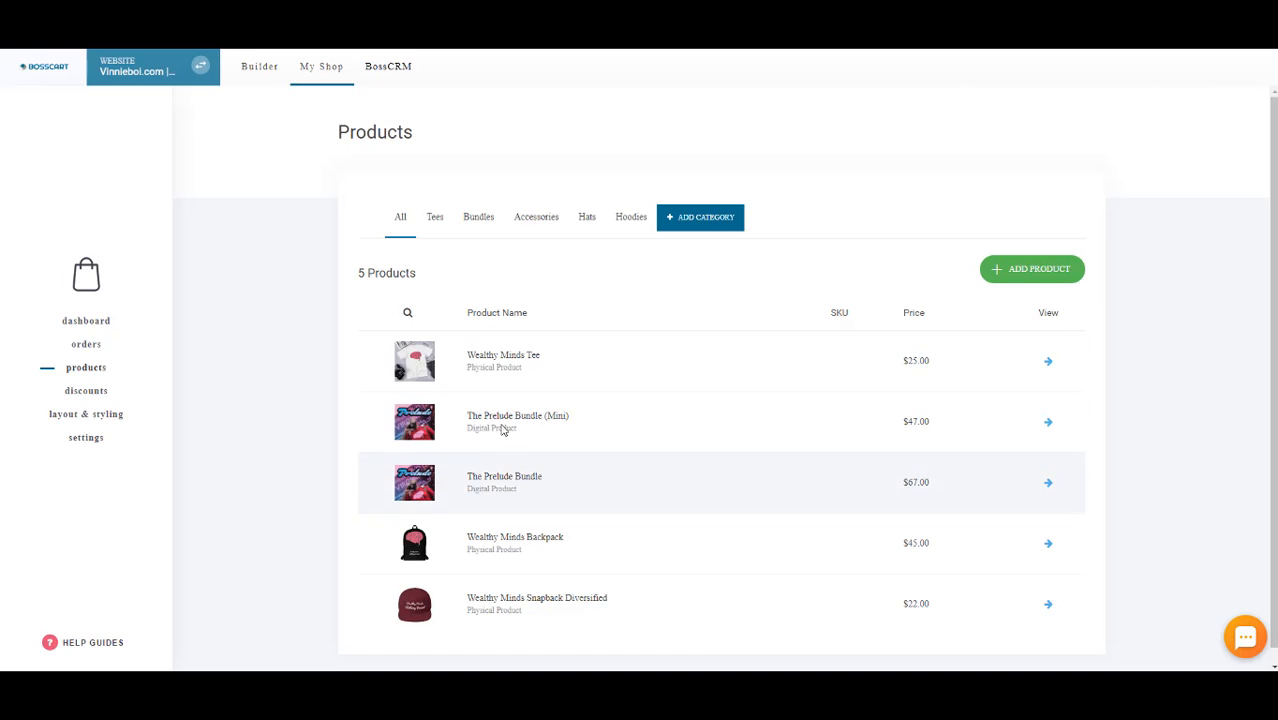
{"action": "left_click", "coordinate": [587, 600]}
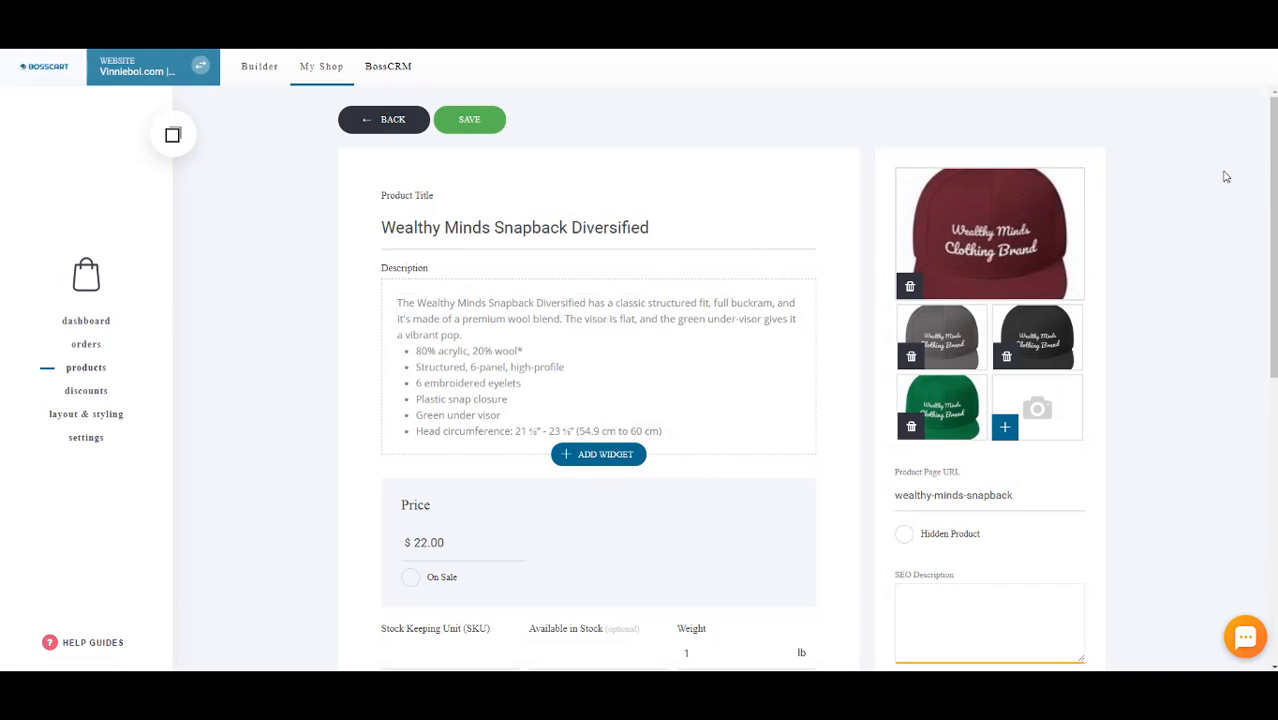
Turn on advanced options for the Color variation and review the price, sale, stock and weight fields of each color combination
{"action": "left_click_drag", "start_coordinate": [1273, 139], "coordinate": [1273, 424]}
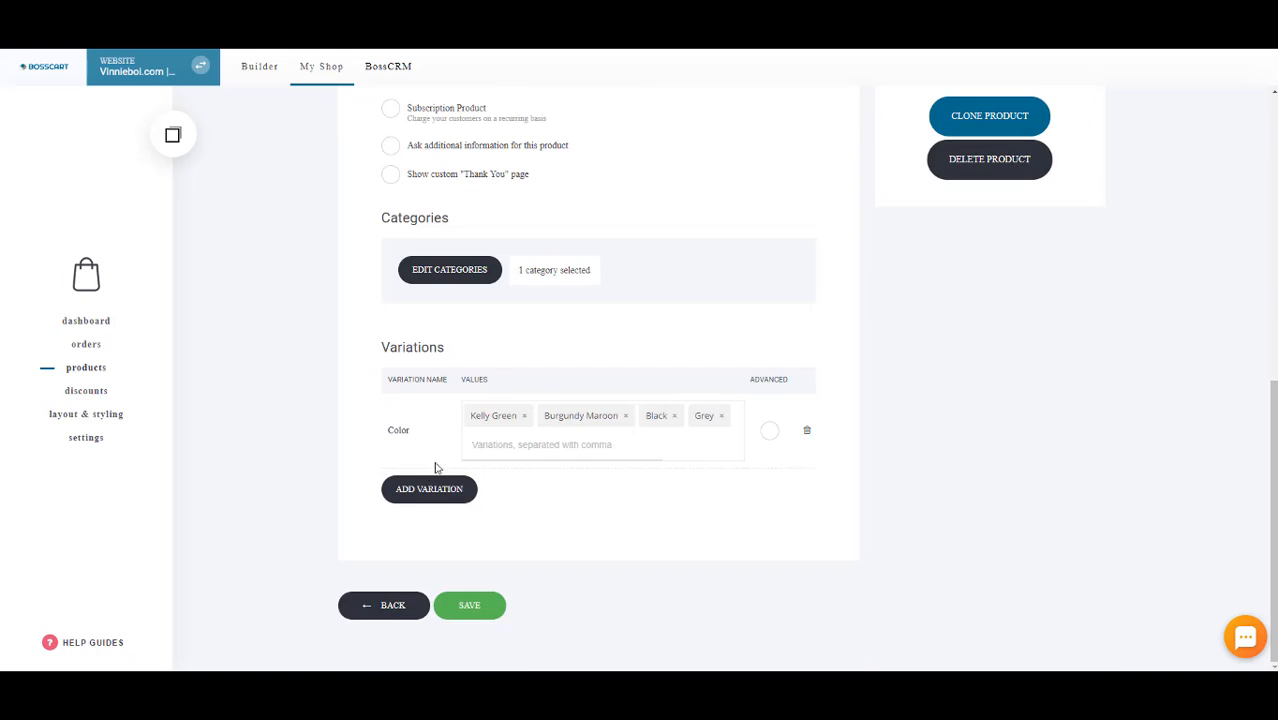
{"action": "left_click", "coordinate": [769, 431]}
{"action": "scroll", "coordinate": [859, 402], "scroll_direction": "down", "scroll_amount": 2}
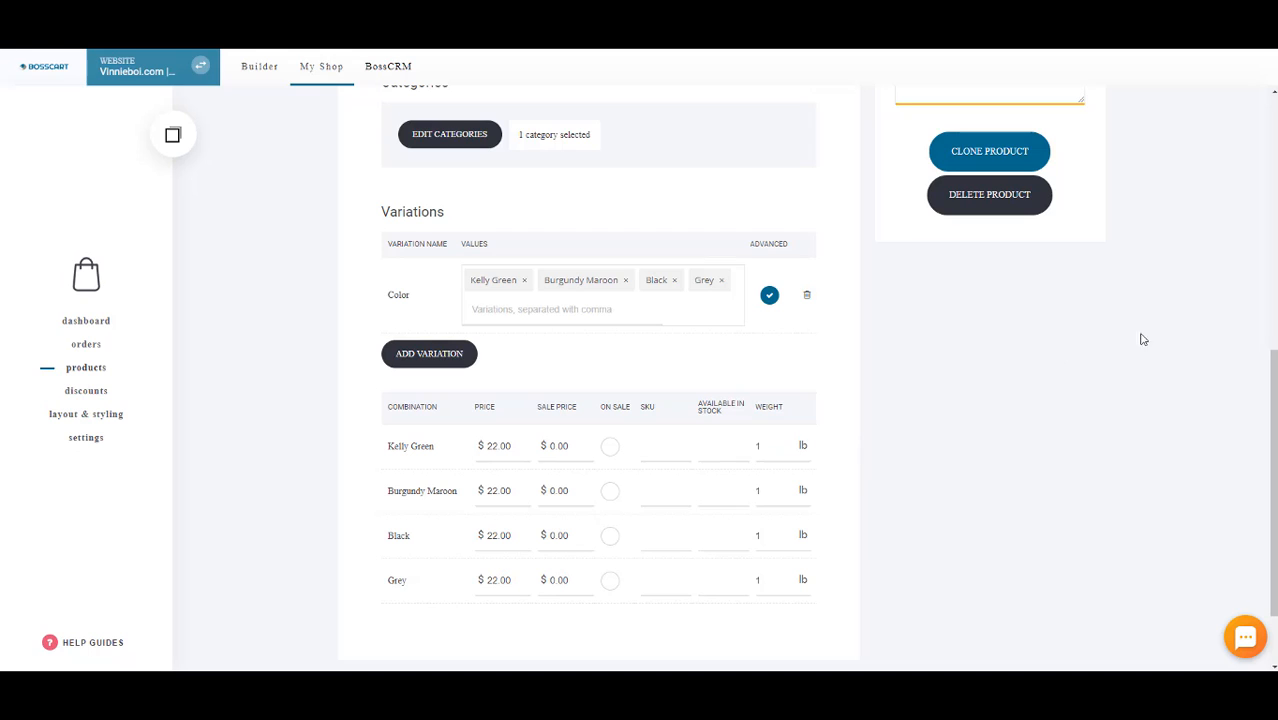
{"action": "scroll", "coordinate": [1263, 463], "scroll_direction": "down", "scroll_amount": 2}
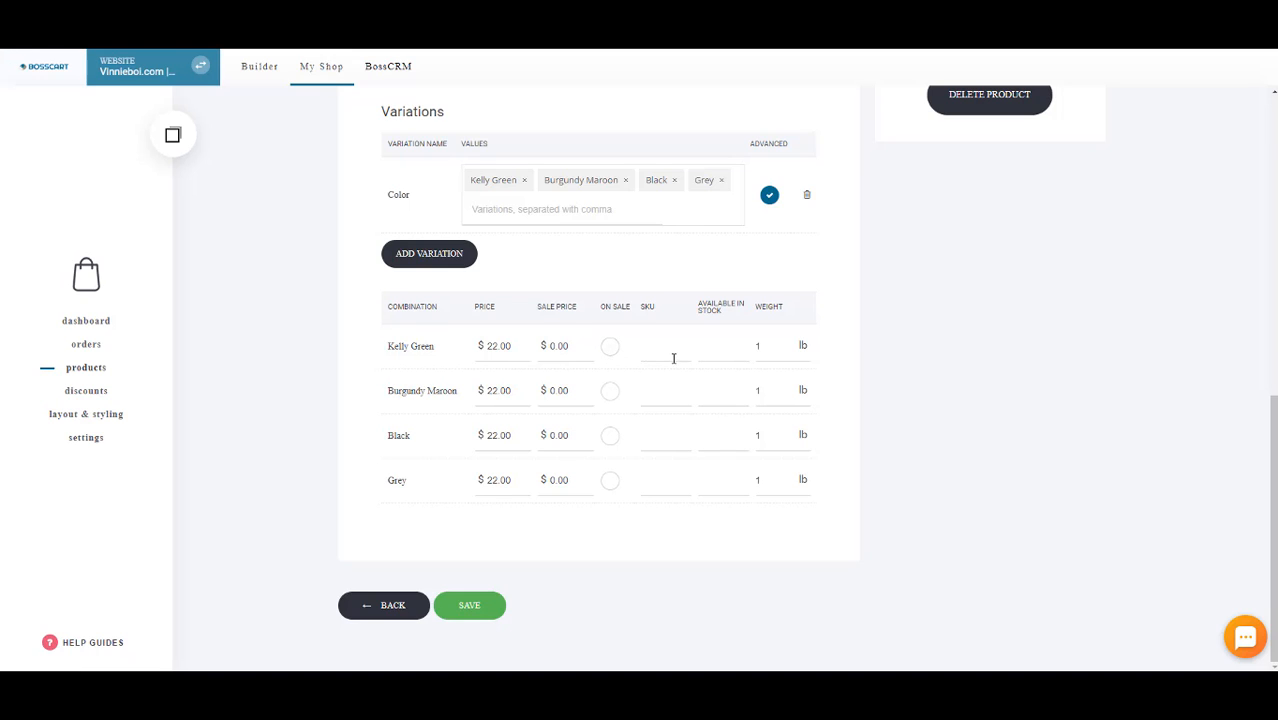
{"action": "left_click", "coordinate": [773, 349]}
{"action": "scroll", "coordinate": [842, 363], "scroll_direction": "up", "scroll_amount": 10}
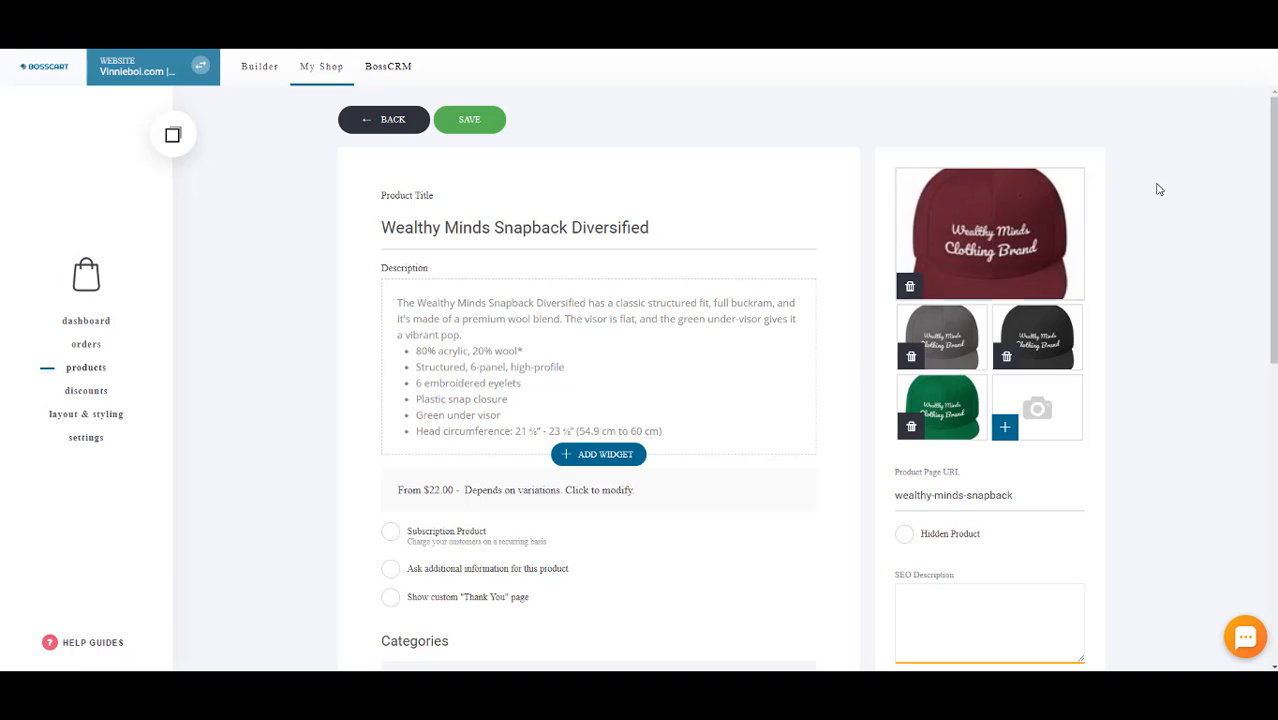
{"action": "scroll", "coordinate": [661, 328], "scroll_direction": "down", "scroll_amount": 10}
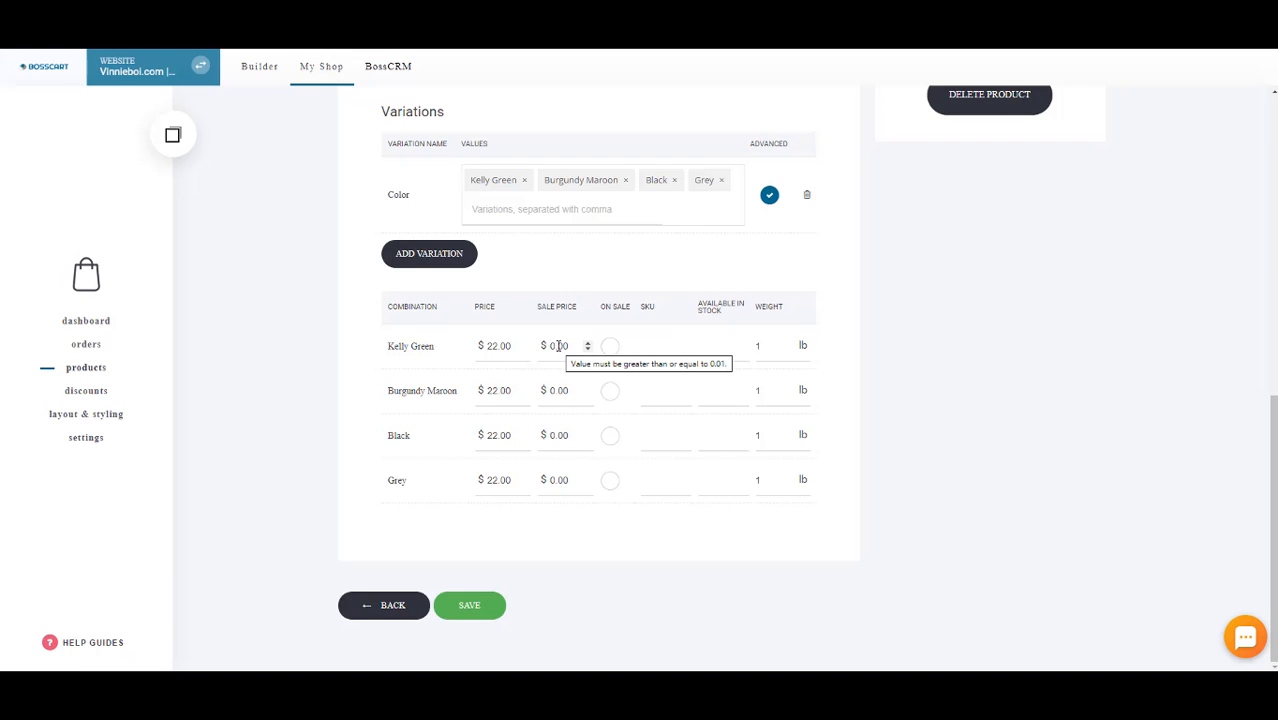
Set Kelly Green's price to $25.99 and sale price to $25.00, mark it as on sale, and save the product
{"action": "left_click", "coordinate": [494, 347]}
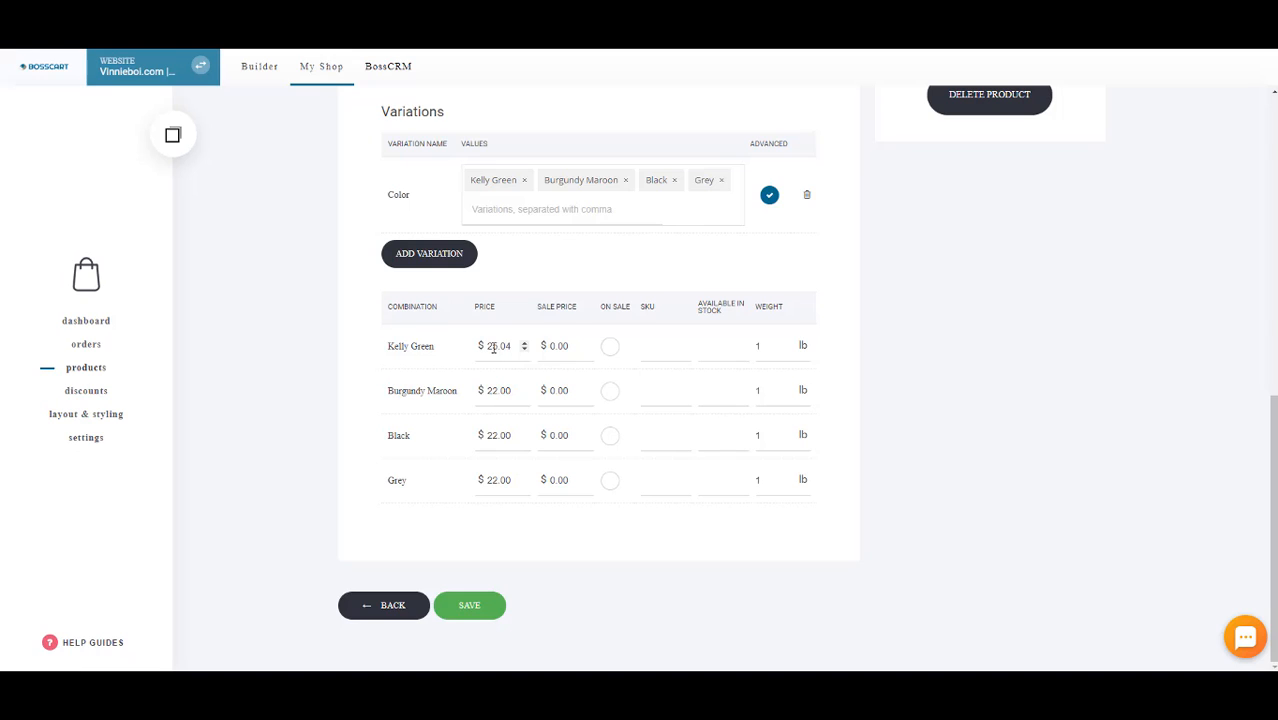
{"action": "double_click", "coordinate": [507, 346]}
{"action": "left_click", "coordinate": [989, 332]}
{"action": "left_click", "coordinate": [611, 349]}
{"action": "left_click", "coordinate": [470, 607]}
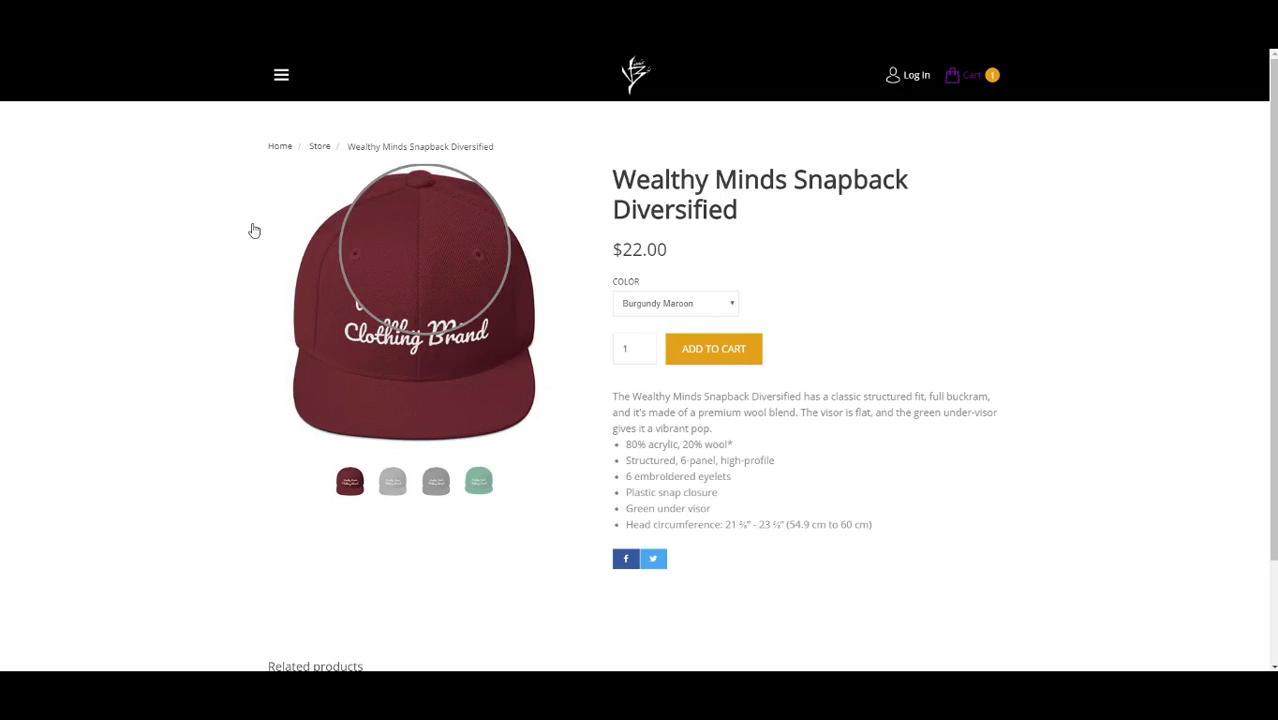
Reload the snapback's store page with the saved pricing and compare the prices shown for Black, Kelly Green and Burgundy Maroon
{"action": "left_click", "coordinate": [319, 146]}
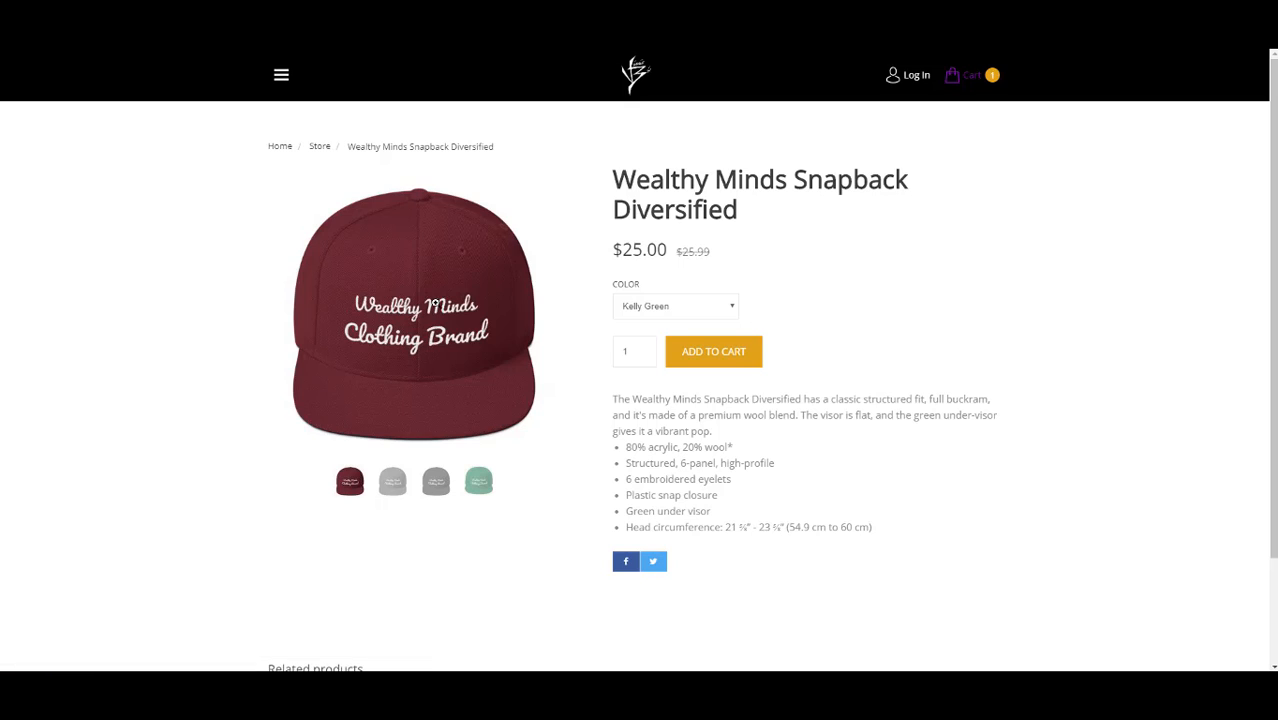
{"action": "left_click", "coordinate": [695, 314]}
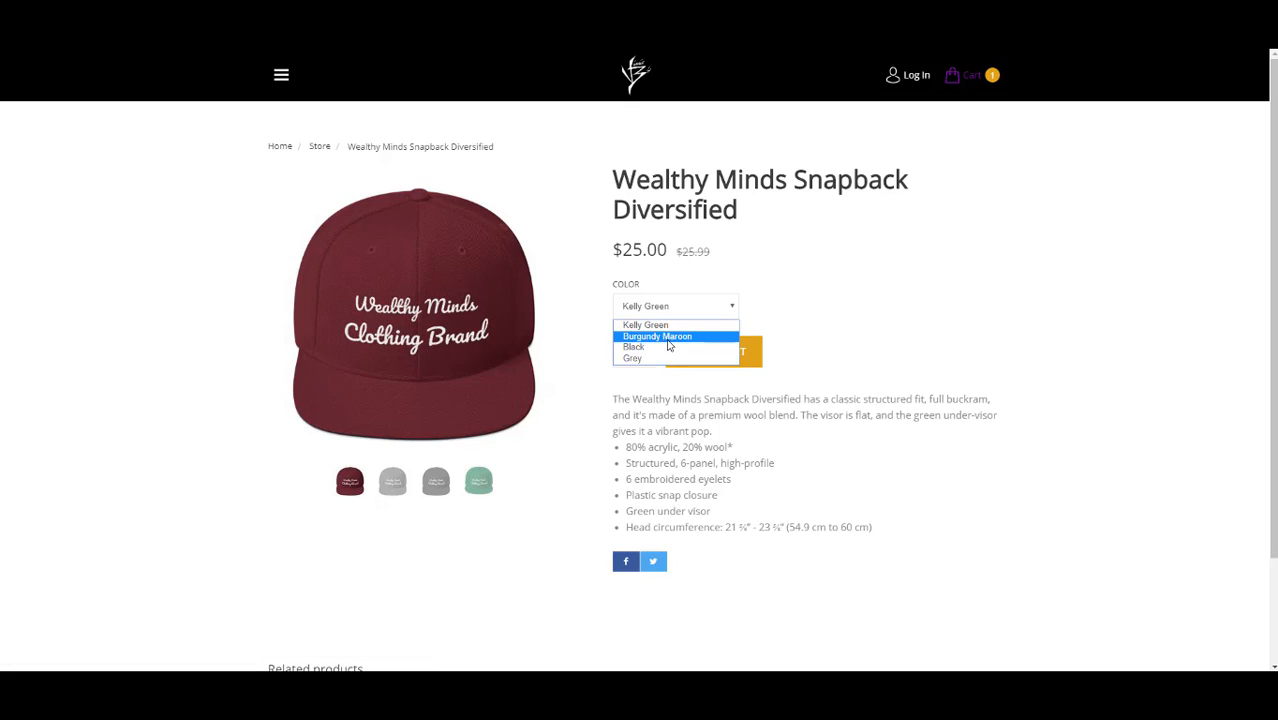
{"action": "left_click", "coordinate": [668, 345]}
{"action": "left_click", "coordinate": [696, 309]}
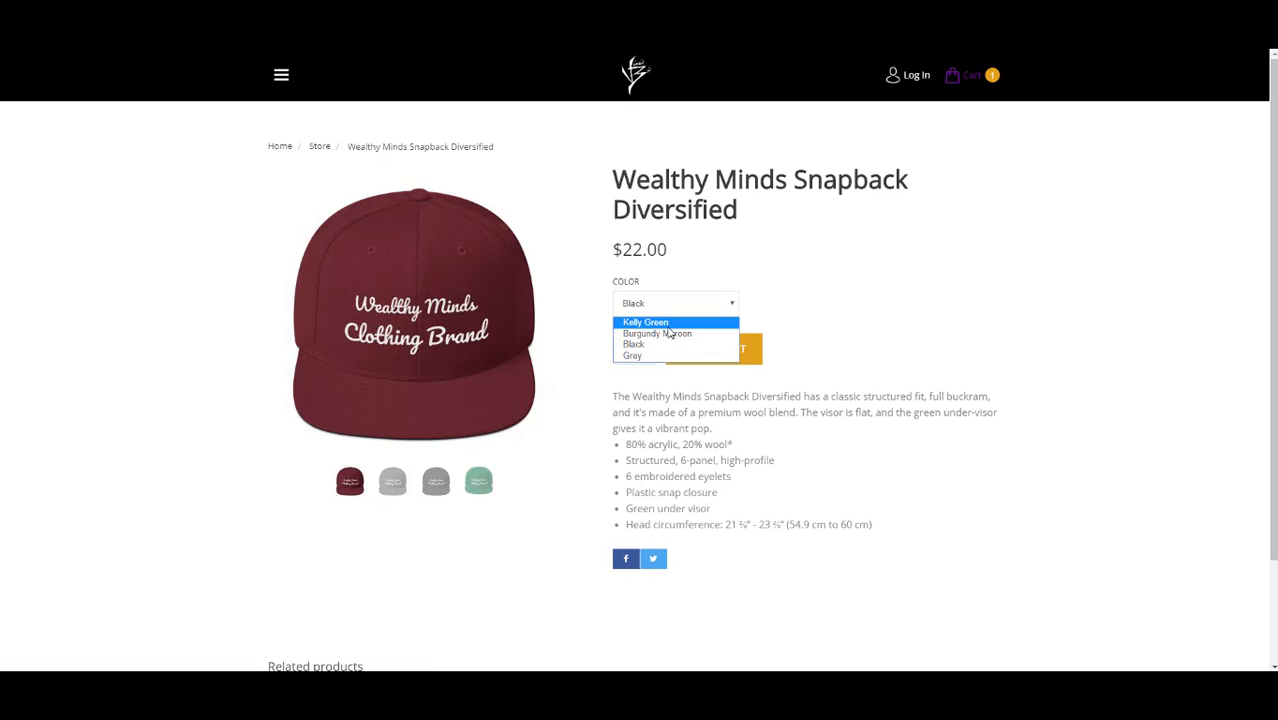
{"action": "left_click", "coordinate": [671, 322]}
{"action": "left_click", "coordinate": [687, 314]}
{"action": "left_click", "coordinate": [679, 336]}
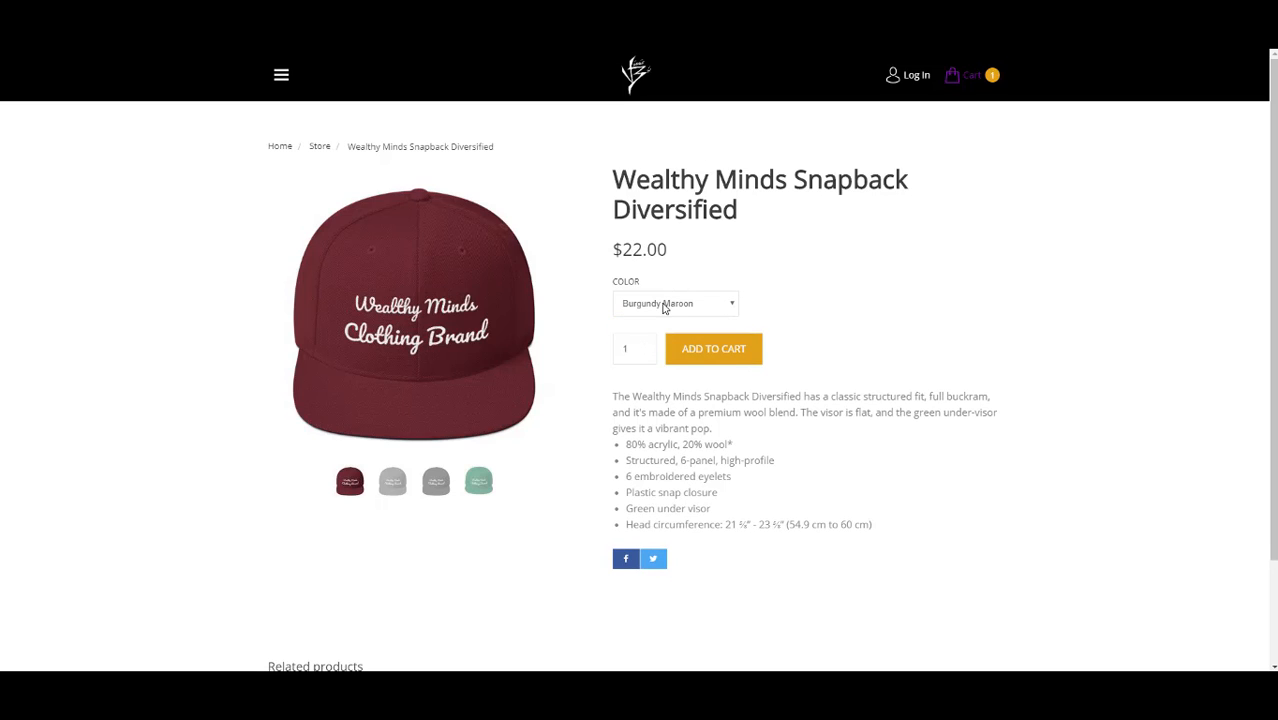
{"action": "left_click", "coordinate": [663, 308]}
{"action": "left_click", "coordinate": [676, 322]}
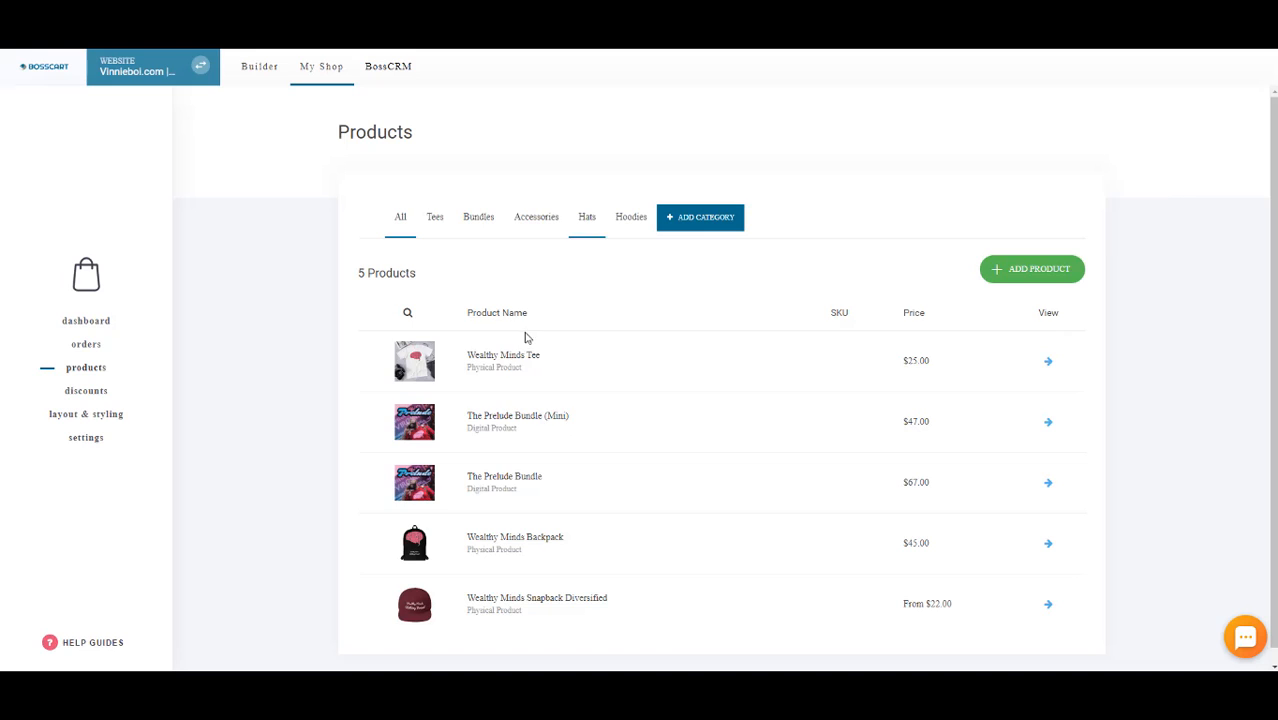
Reopen Wealthy Minds Snapback Diversified to review its combination pricing, and check Kelly Green's crossed-out price on the store page
{"action": "left_click", "coordinate": [557, 598]}
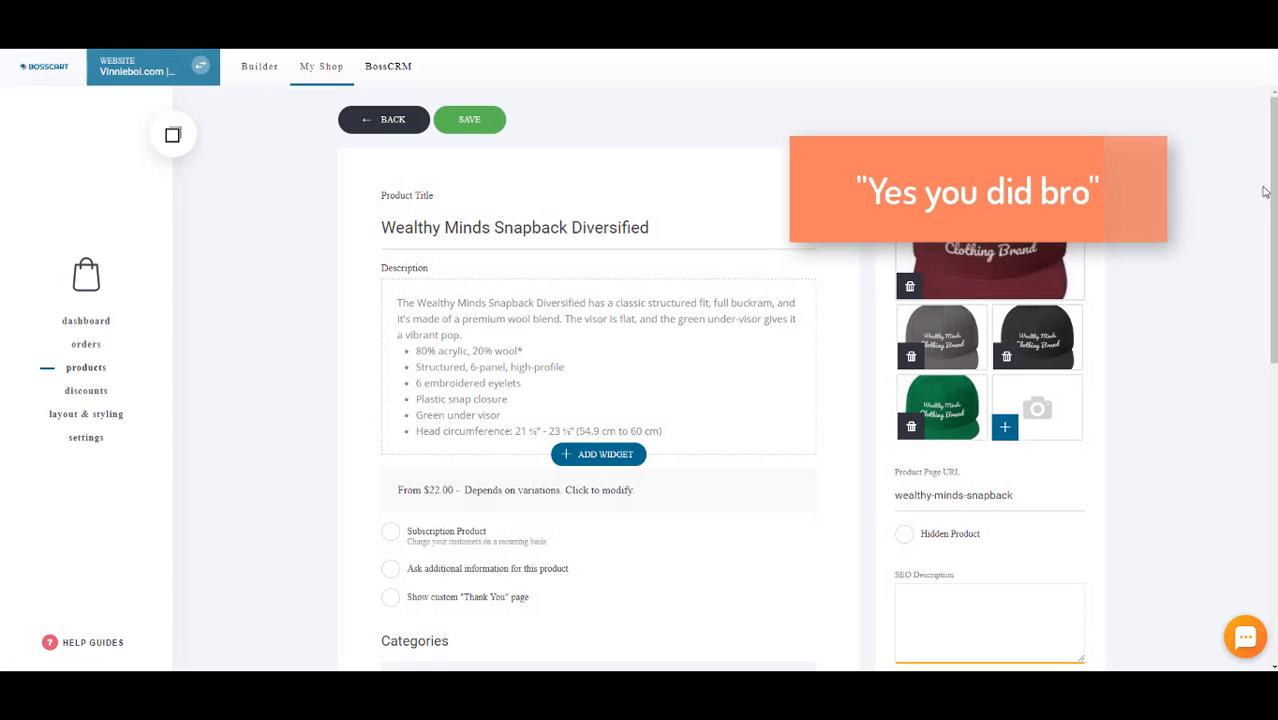
{"action": "scroll", "coordinate": [1248, 400], "scroll_direction": "down", "scroll_amount": 6}
{"action": "scroll", "coordinate": [1244, 462], "scroll_direction": "down", "scroll_amount": 1}
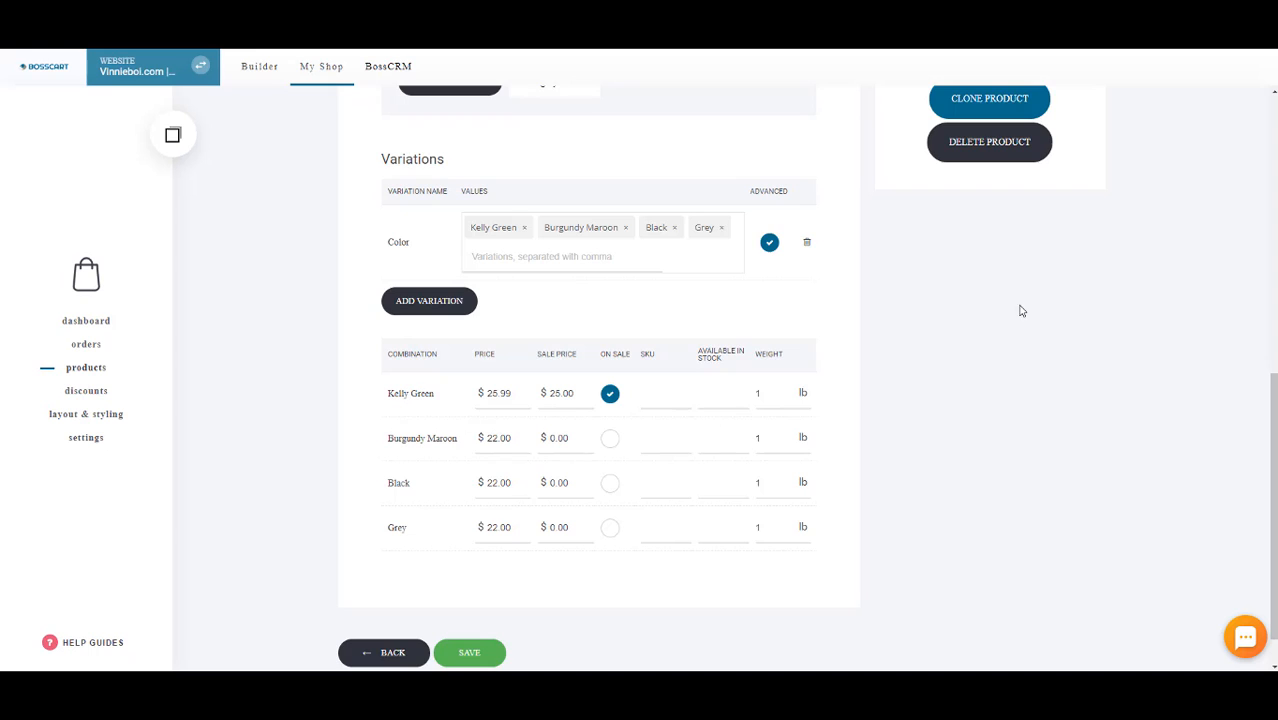
{"action": "scroll", "coordinate": [1044, 313], "scroll_direction": "up", "scroll_amount": 9}
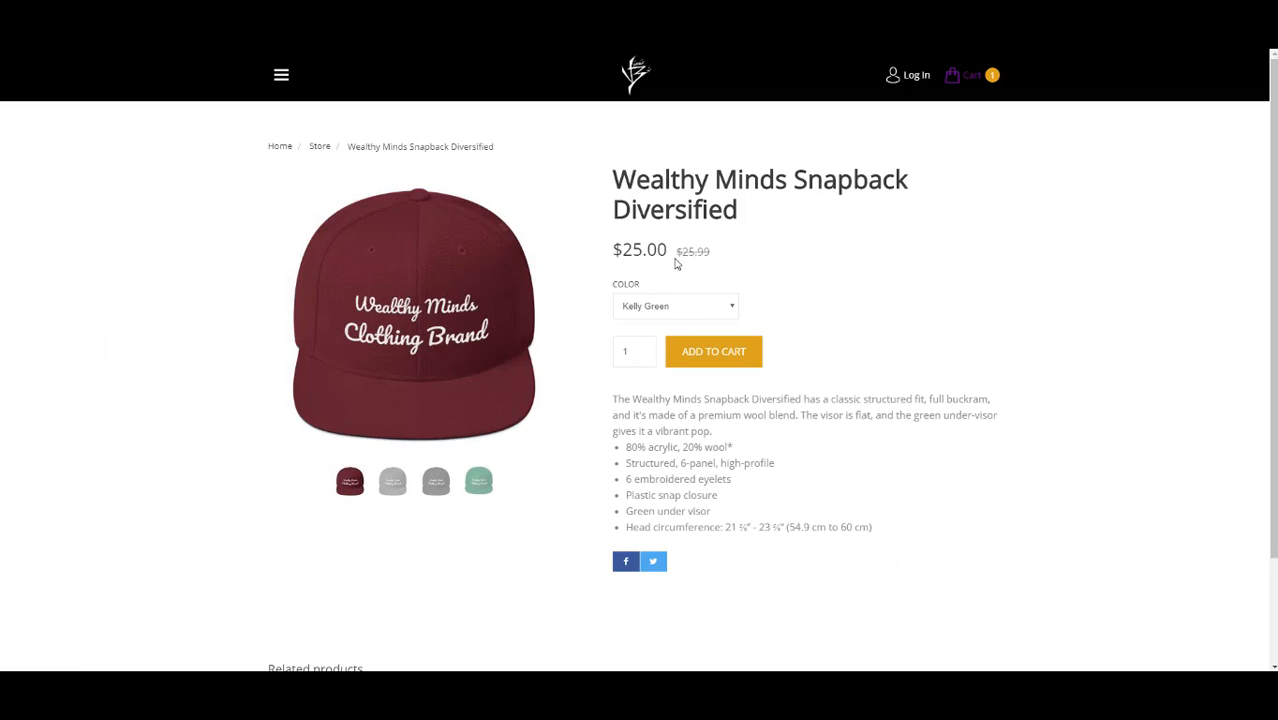
{"action": "left_click_drag", "start_coordinate": [716, 251], "coordinate": [674, 250]}
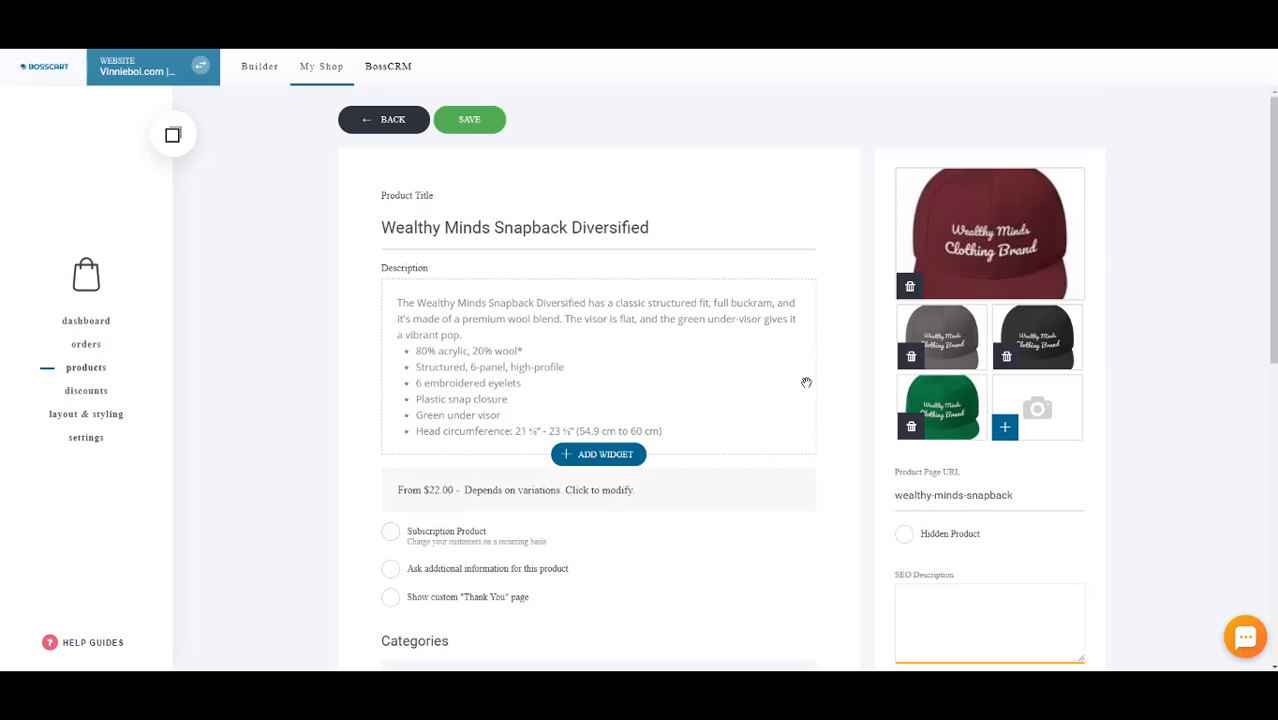
Take the Kelly Green combination off sale in the product editor and save the product
{"action": "scroll", "coordinate": [476, 478], "scroll_direction": "down", "scroll_amount": 10}
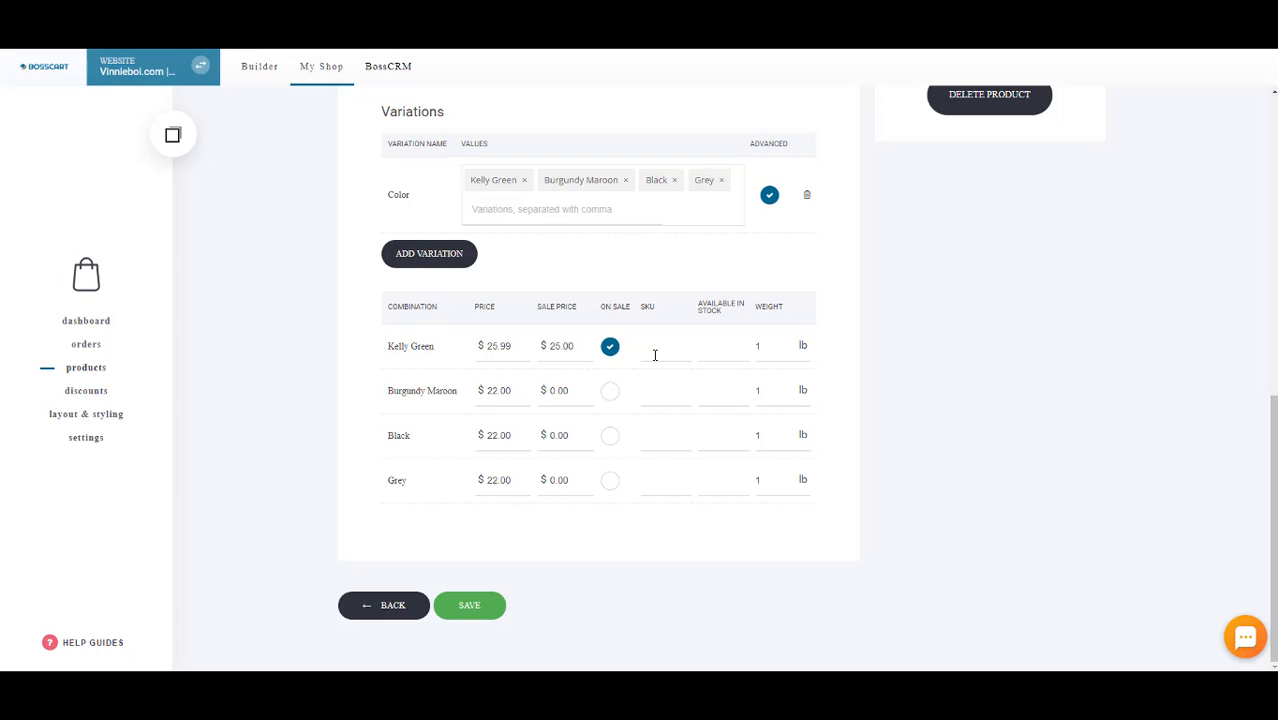
{"action": "left_click", "coordinate": [610, 346]}
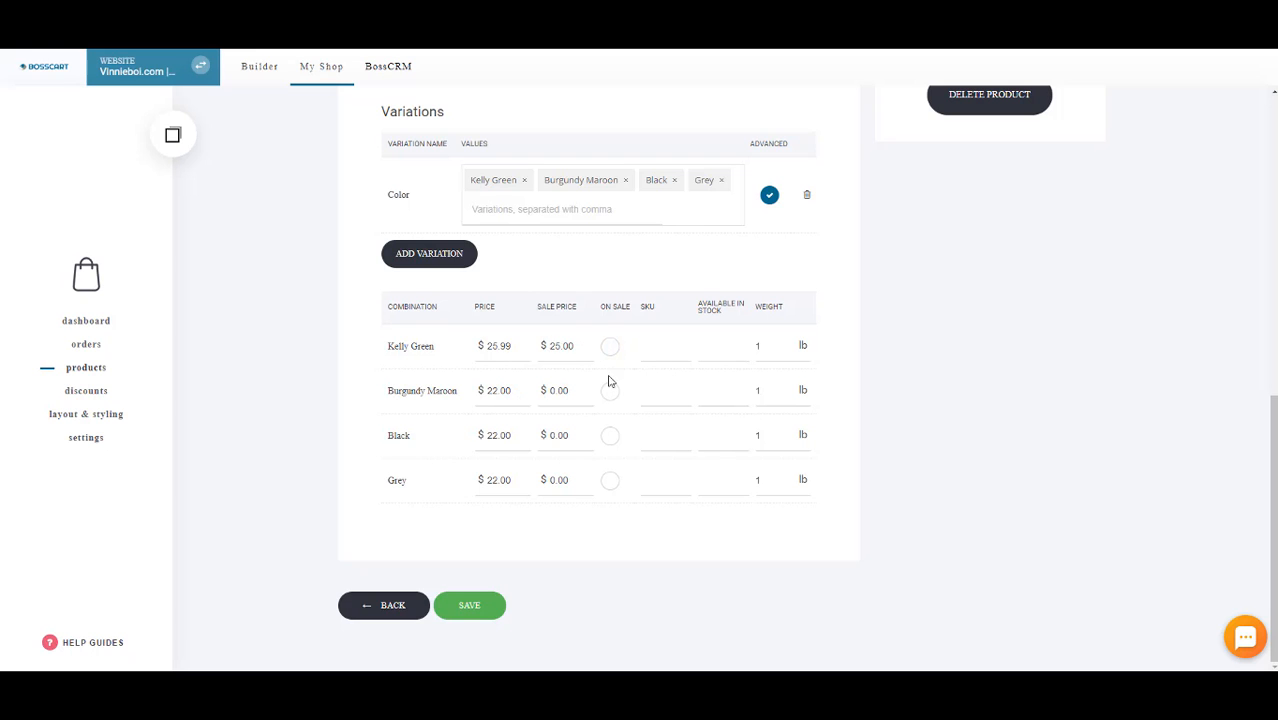
{"action": "left_click", "coordinate": [469, 606]}
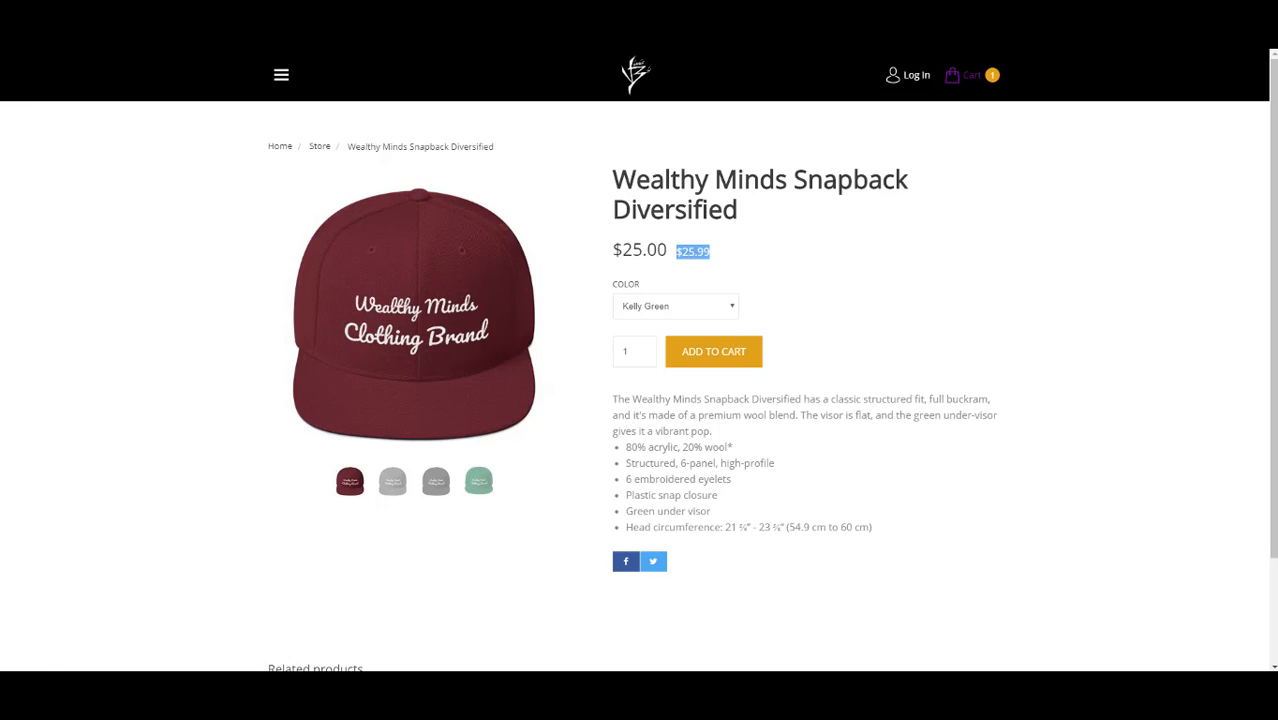
Refresh the snapback's store page and compare the prices for Kelly Green, Burgundy Maroon and Grey
{"action": "key", "text": "F5"}
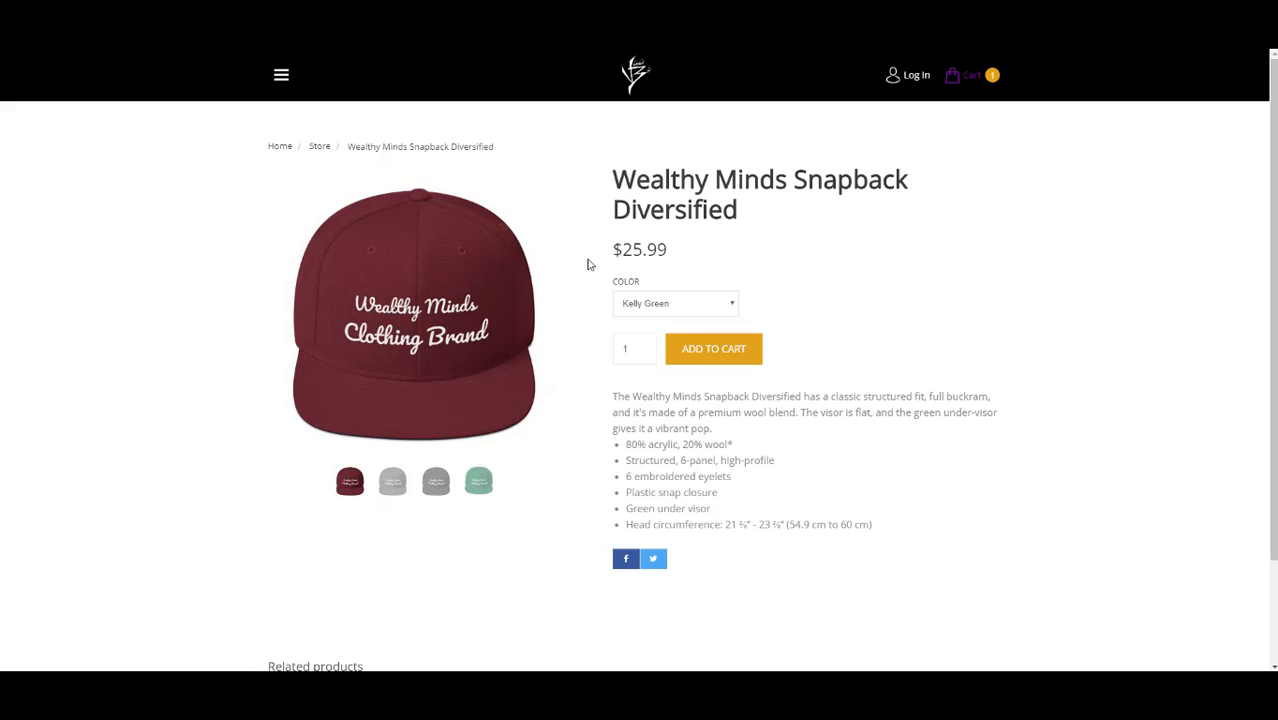
{"action": "left_click", "coordinate": [707, 306]}
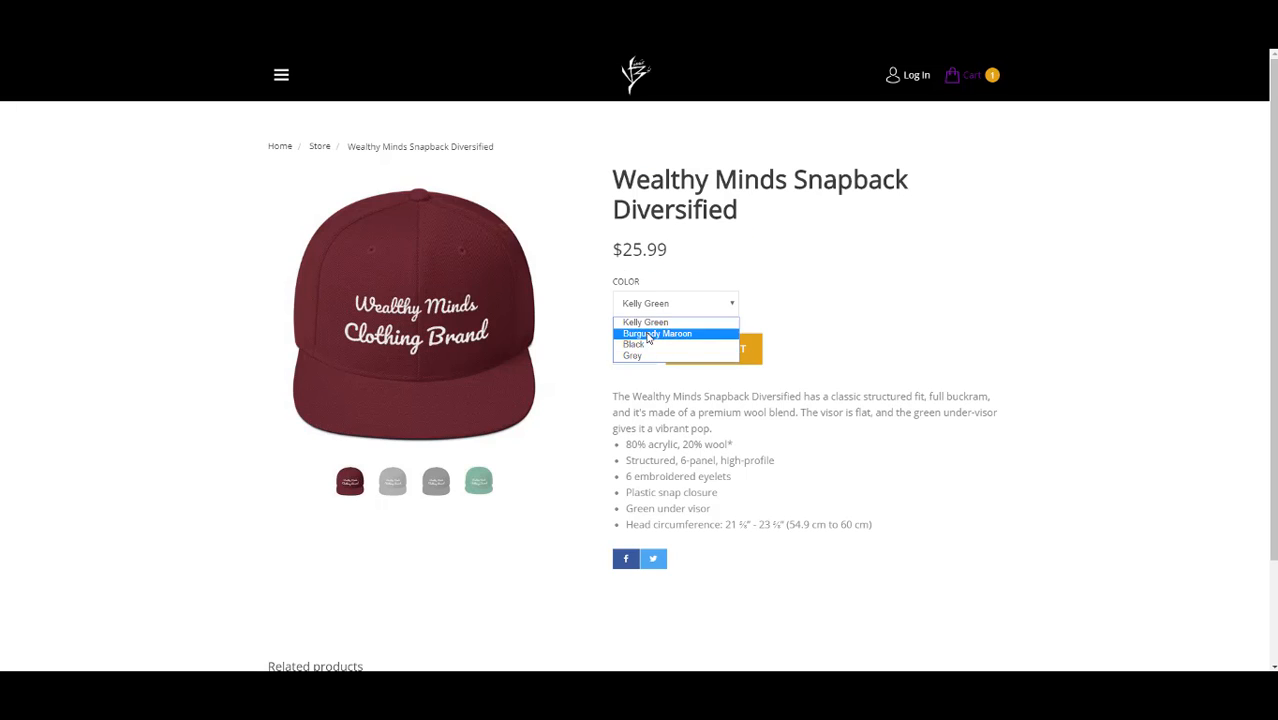
{"action": "left_click", "coordinate": [663, 337]}
{"action": "left_click", "coordinate": [688, 303]}
{"action": "left_click", "coordinate": [648, 354]}
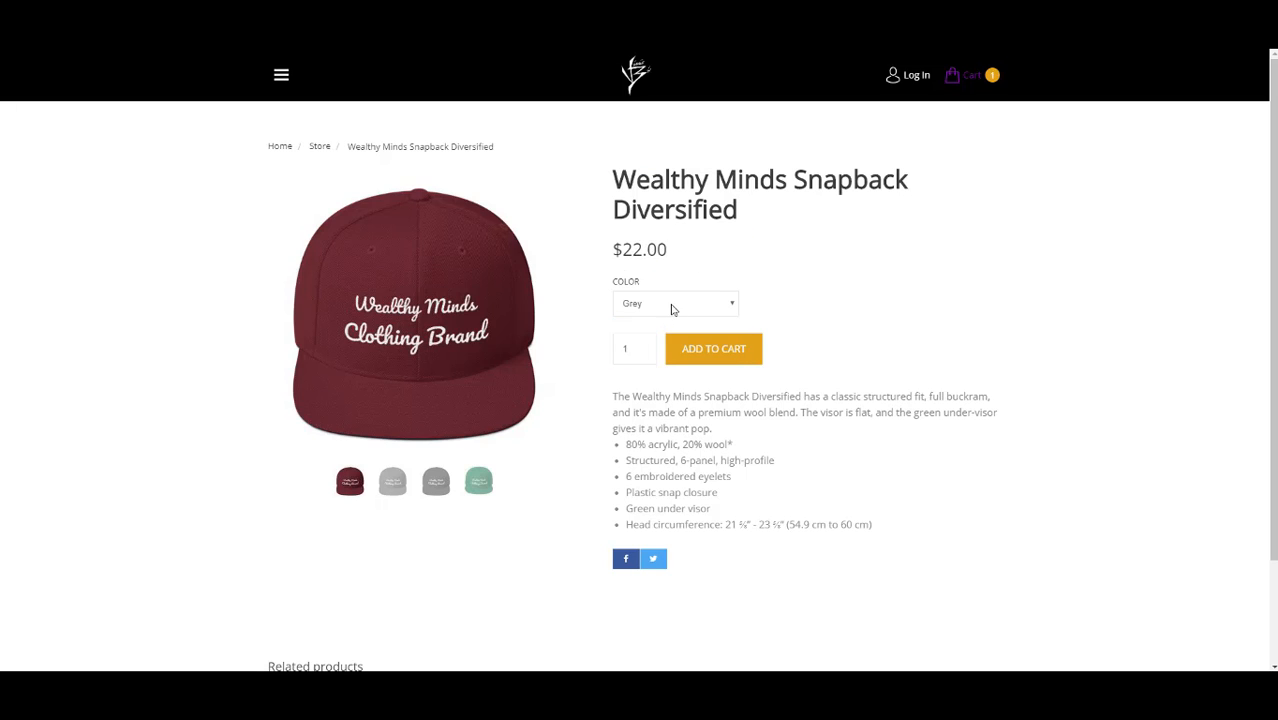
{"action": "left_click", "coordinate": [673, 305]}
{"action": "left_click", "coordinate": [657, 336]}
{"action": "left_click", "coordinate": [686, 303]}
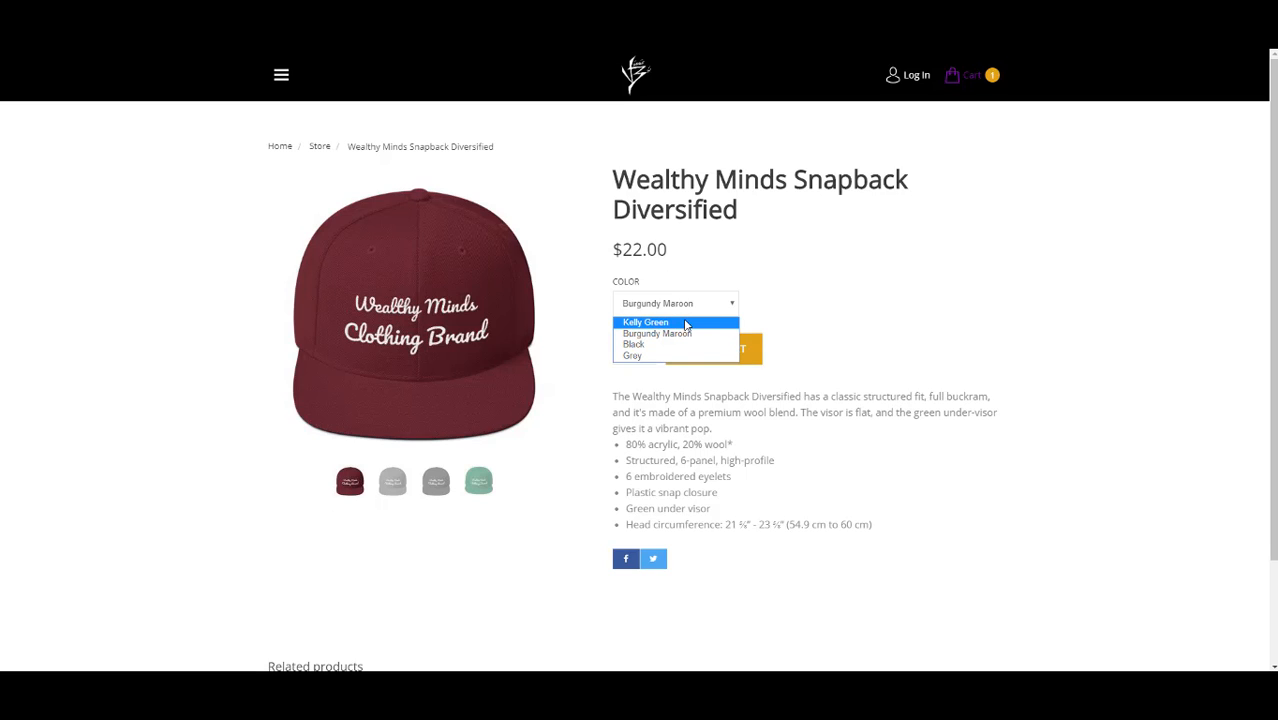
{"action": "left_click", "coordinate": [668, 258]}
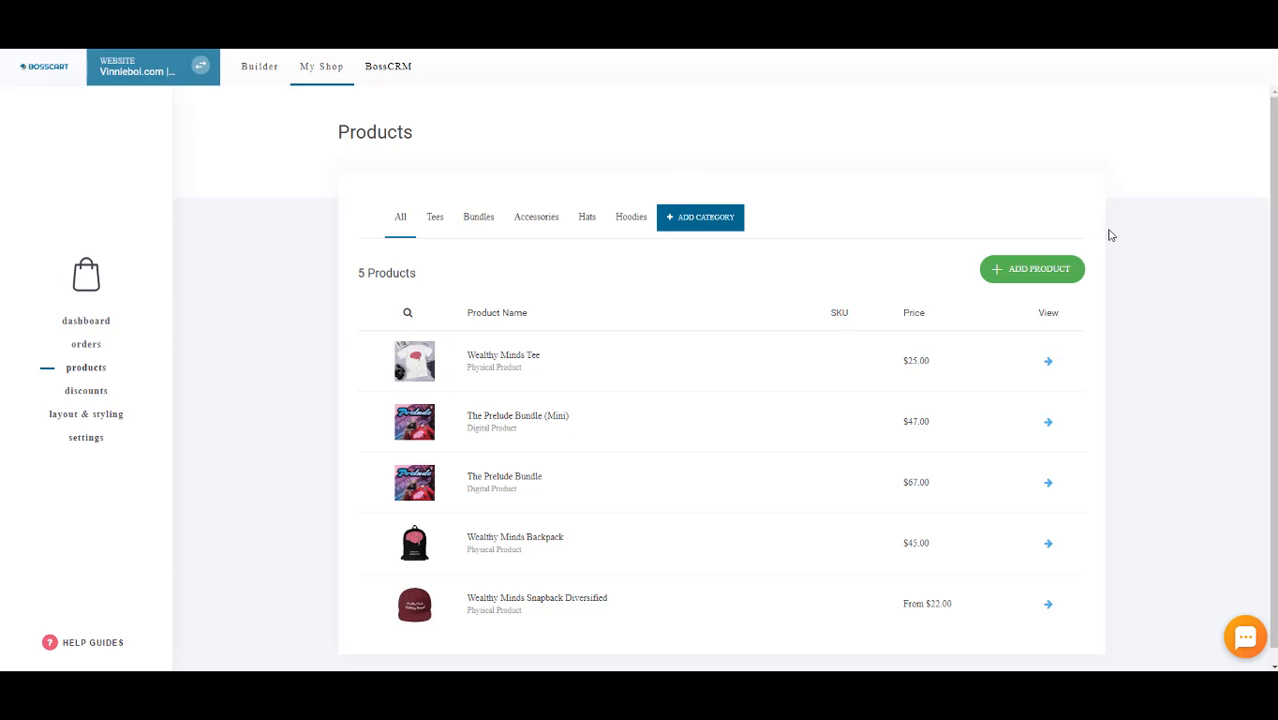
Reopen Wealthy Minds Snapback Diversified for editing from the product list and add a Size variation below Color
{"action": "scroll", "coordinate": [648, 545], "scroll_direction": "down", "scroll_amount": 1}
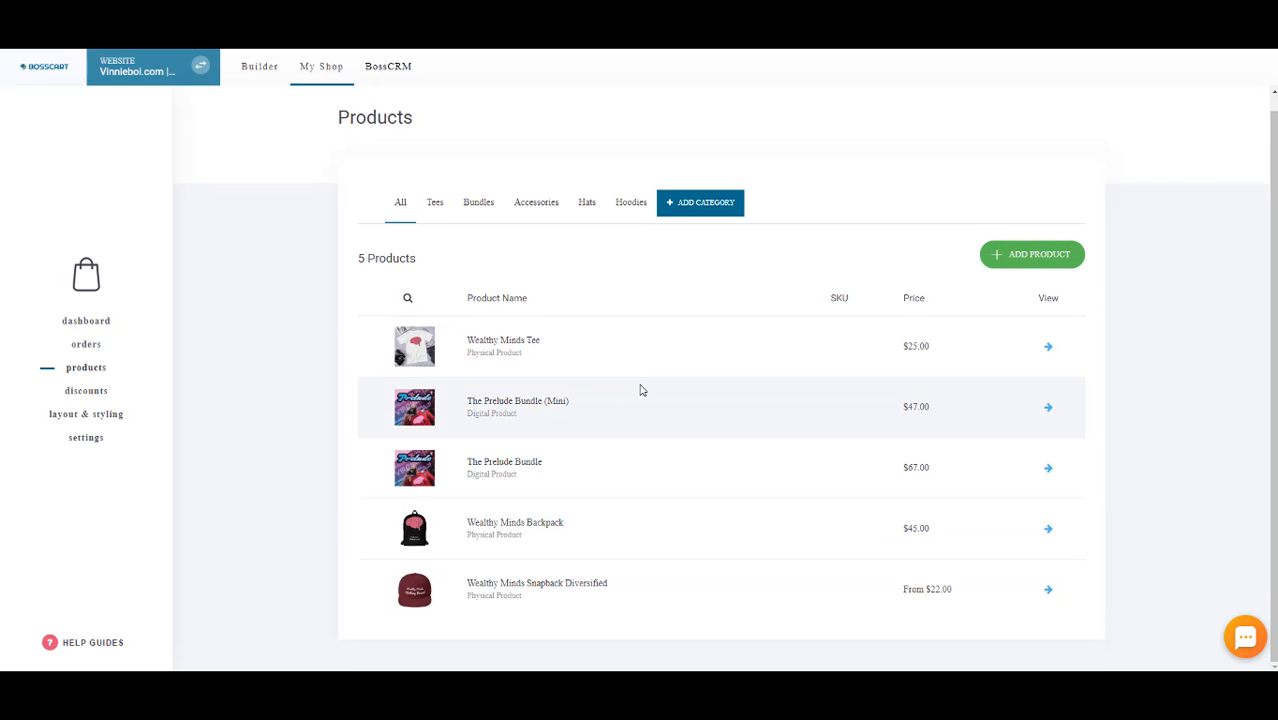
{"action": "left_click", "coordinate": [599, 566]}
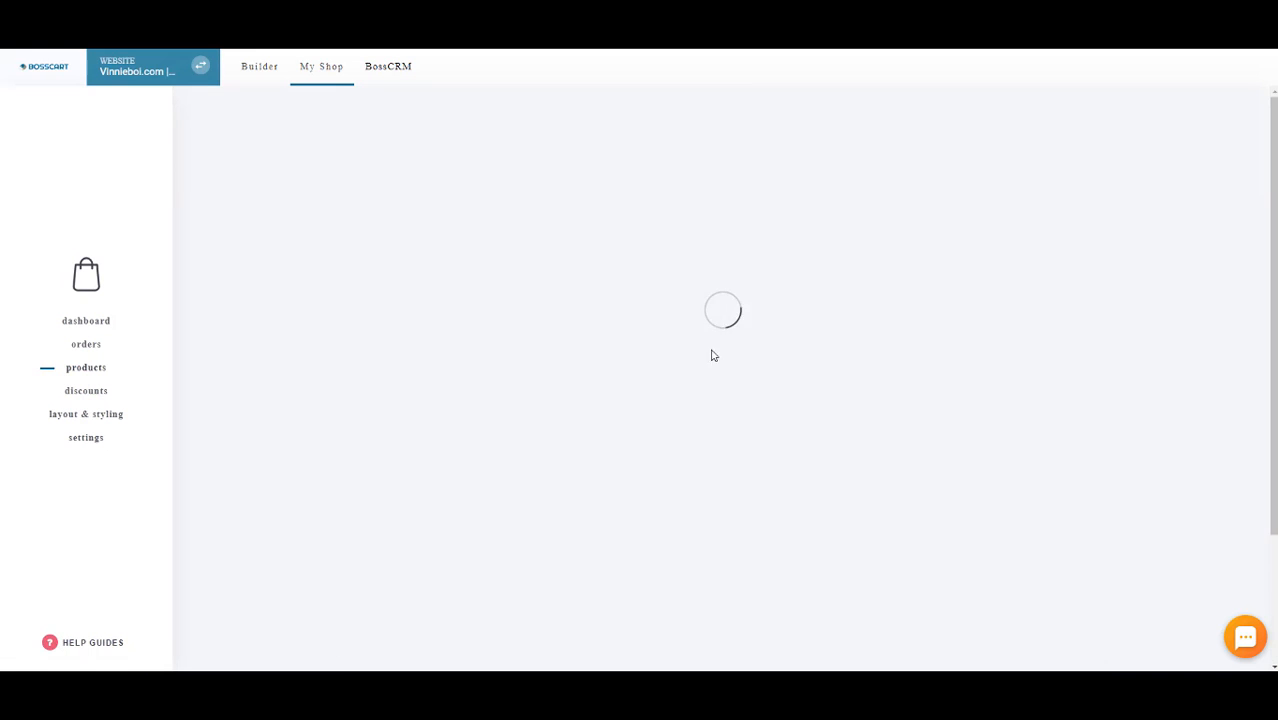
{"action": "scroll", "coordinate": [619, 356], "scroll_direction": "down", "scroll_amount": 10}
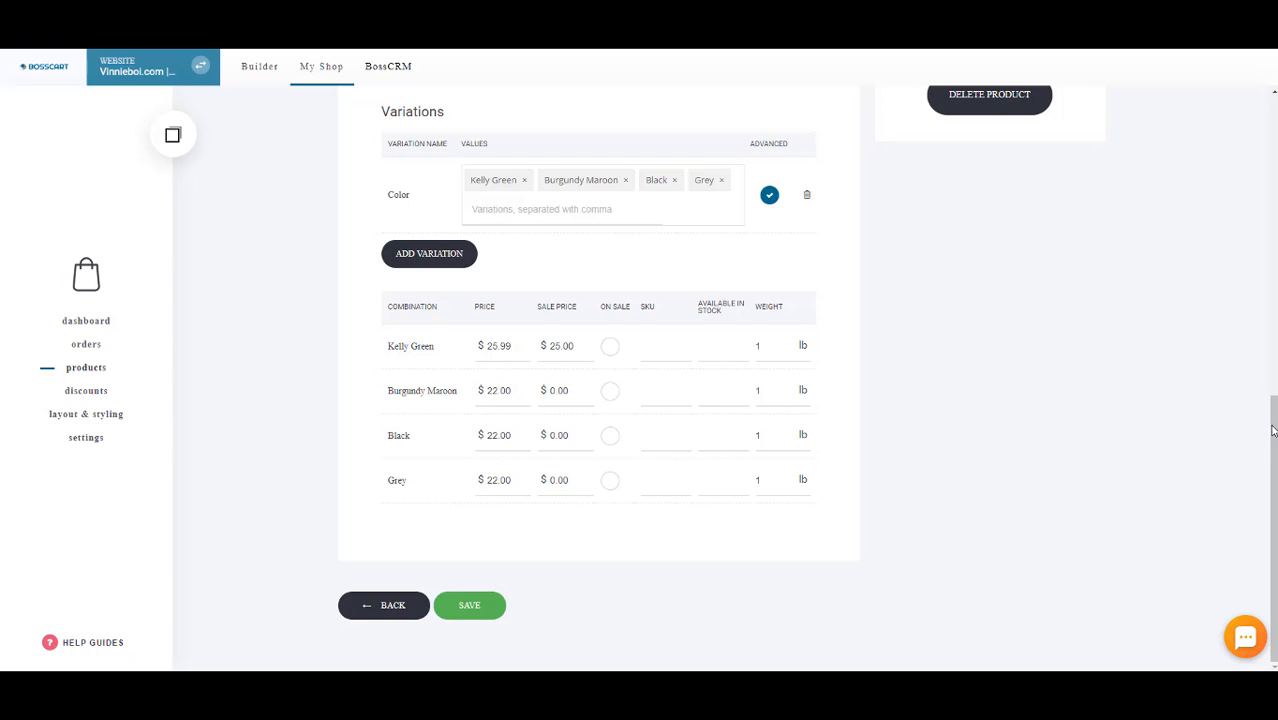
{"action": "left_click_drag", "start_coordinate": [1272, 426], "coordinate": [1267, 385]}
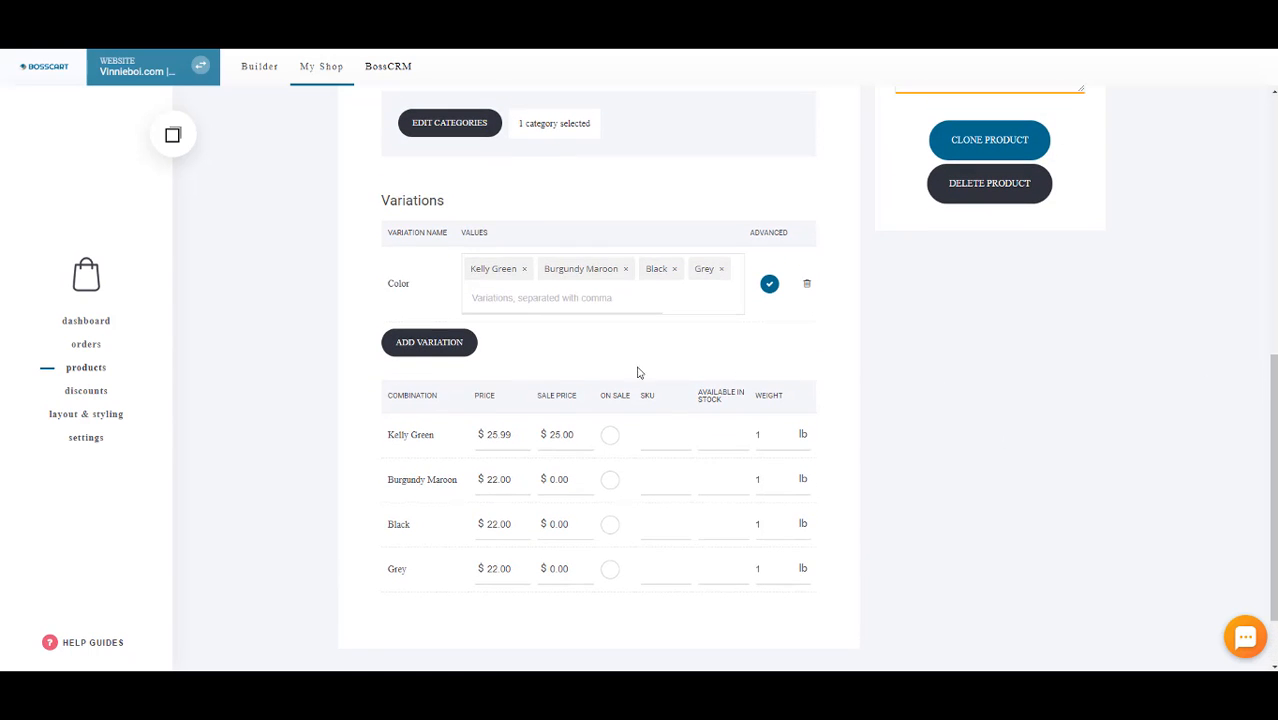
{"action": "left_click", "coordinate": [425, 345]}
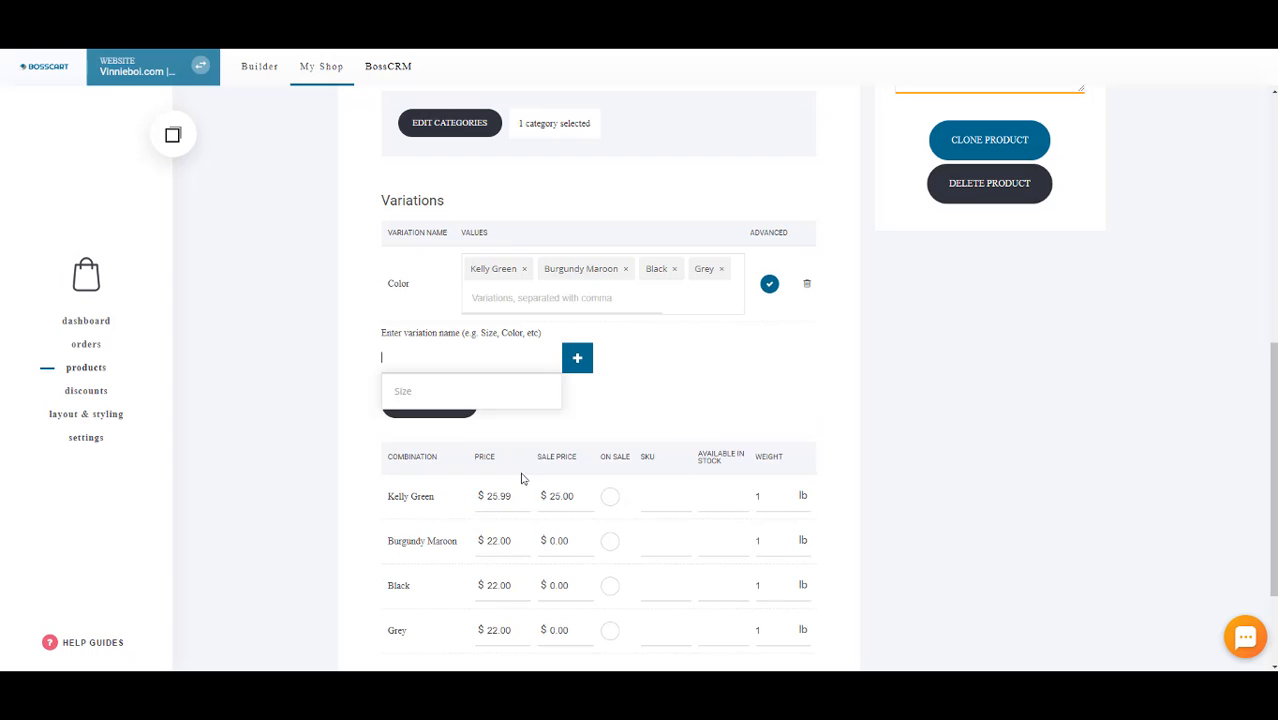
{"action": "left_click", "coordinate": [716, 417]}
{"action": "left_click", "coordinate": [428, 343]}
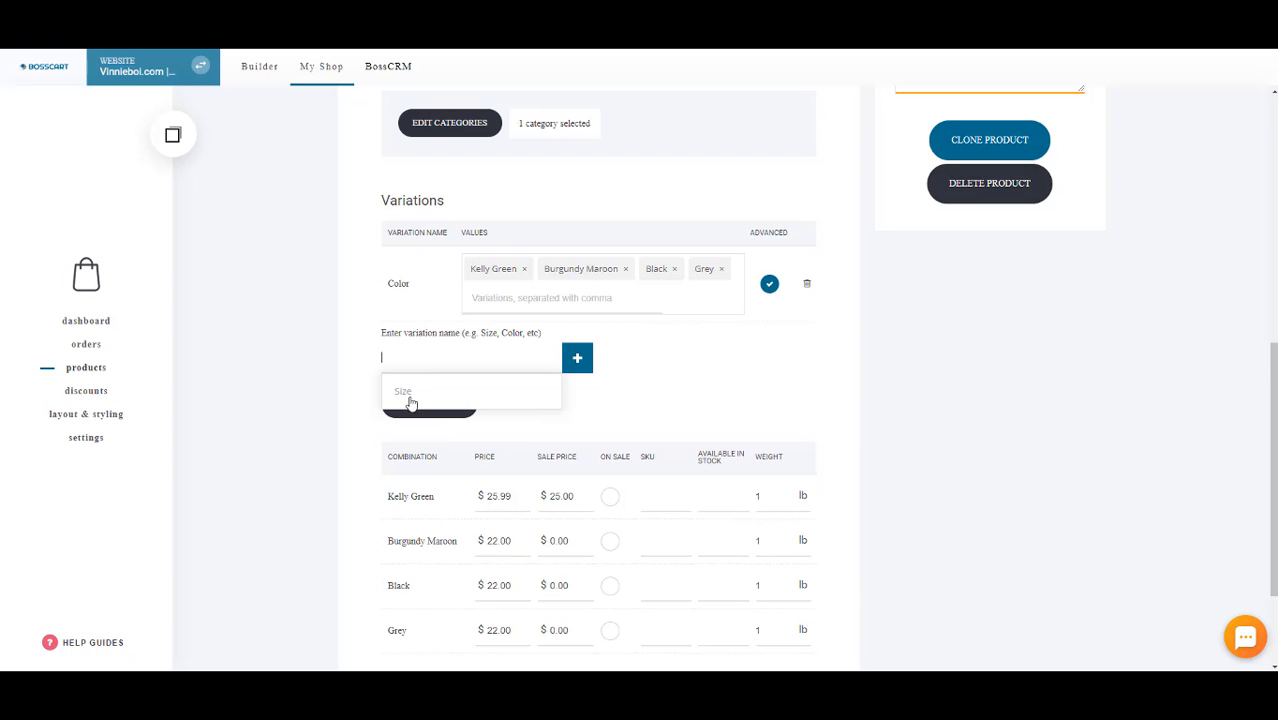
{"action": "left_click", "coordinate": [463, 389]}
Enter Huge and Small head as the values of the Size variation
{"action": "left_click", "coordinate": [632, 346]}
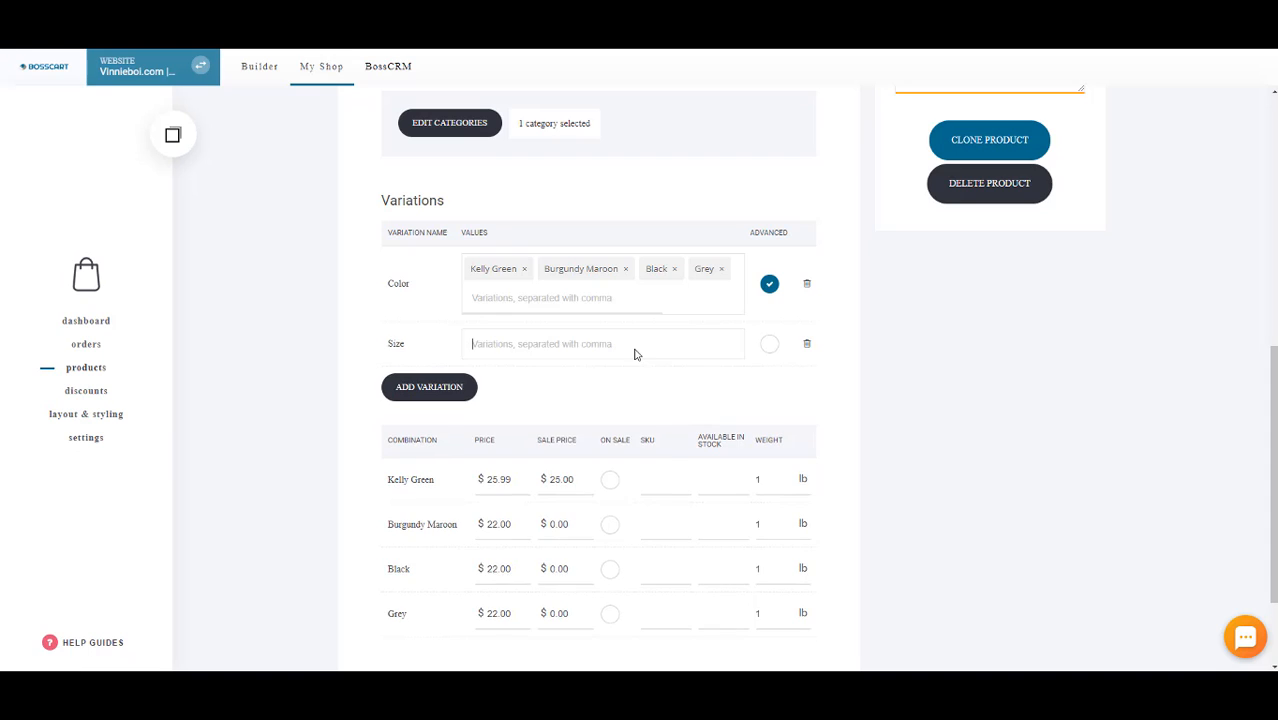
{"action": "type", "text": "Huge"}
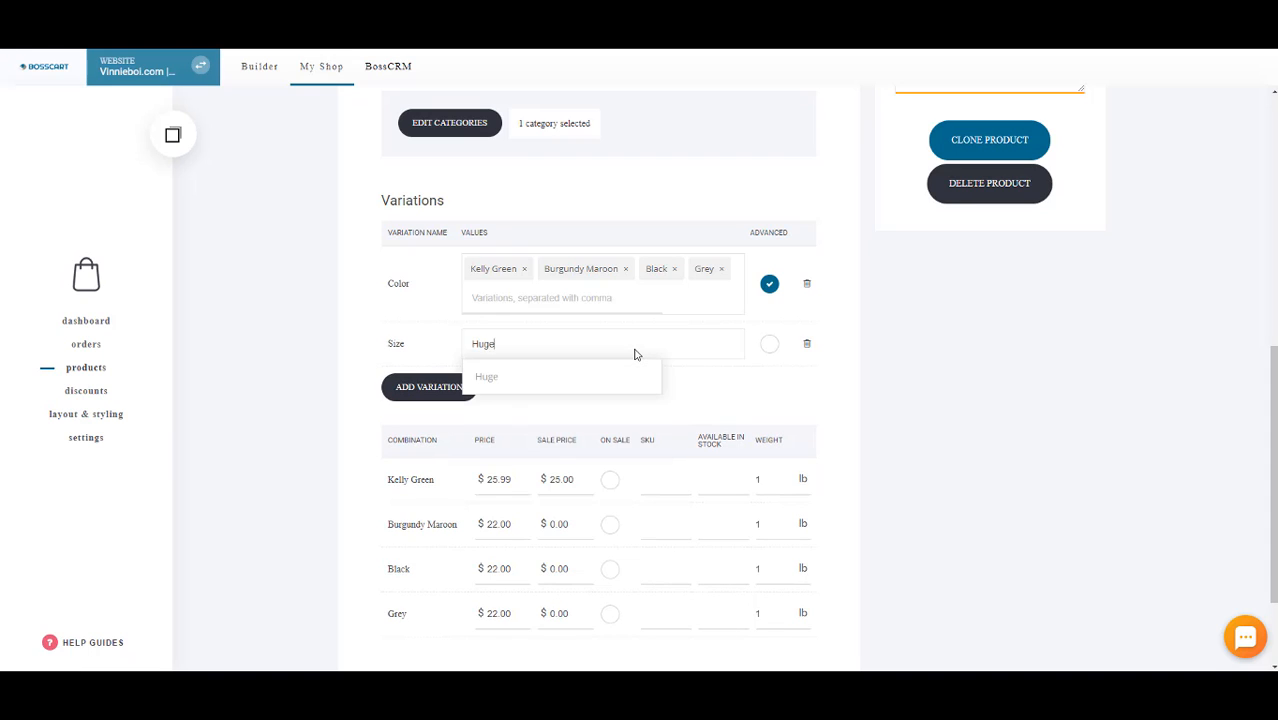
{"action": "key", "text": "Return"}
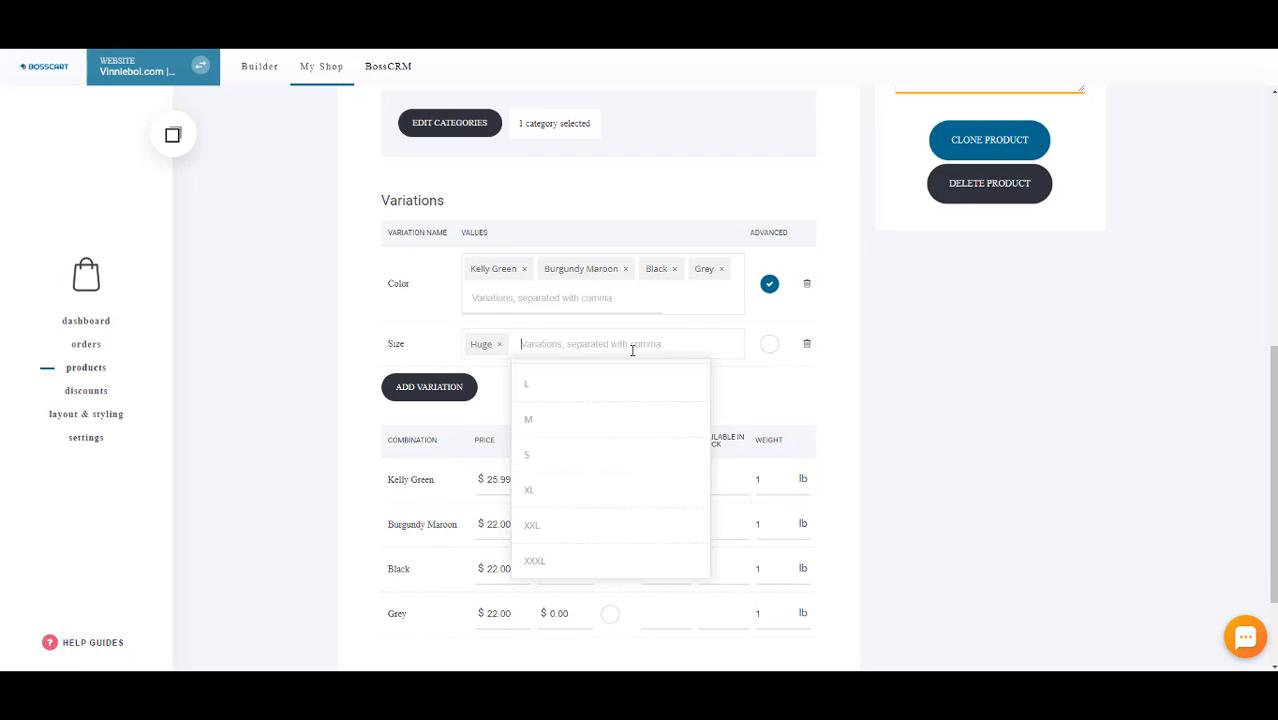
{"action": "type", "text": "SM"}
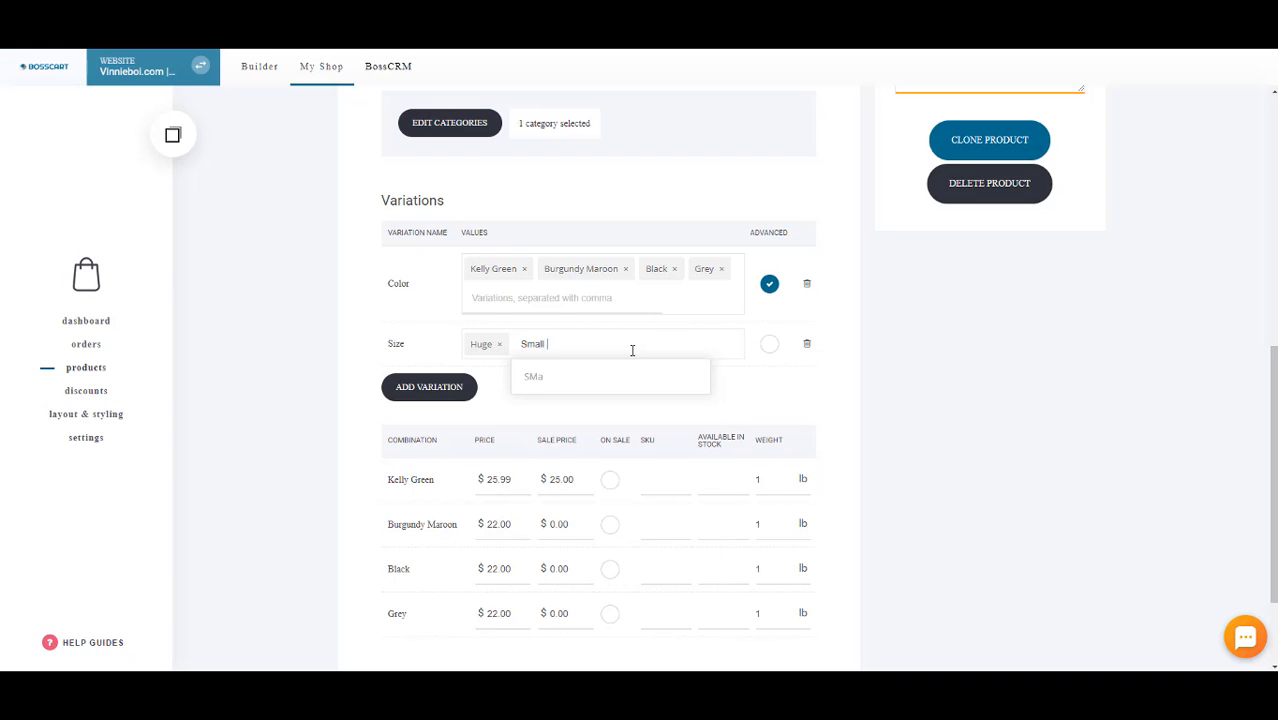
{"action": "type", "text": "all head"}
{"action": "key", "text": "Return"}
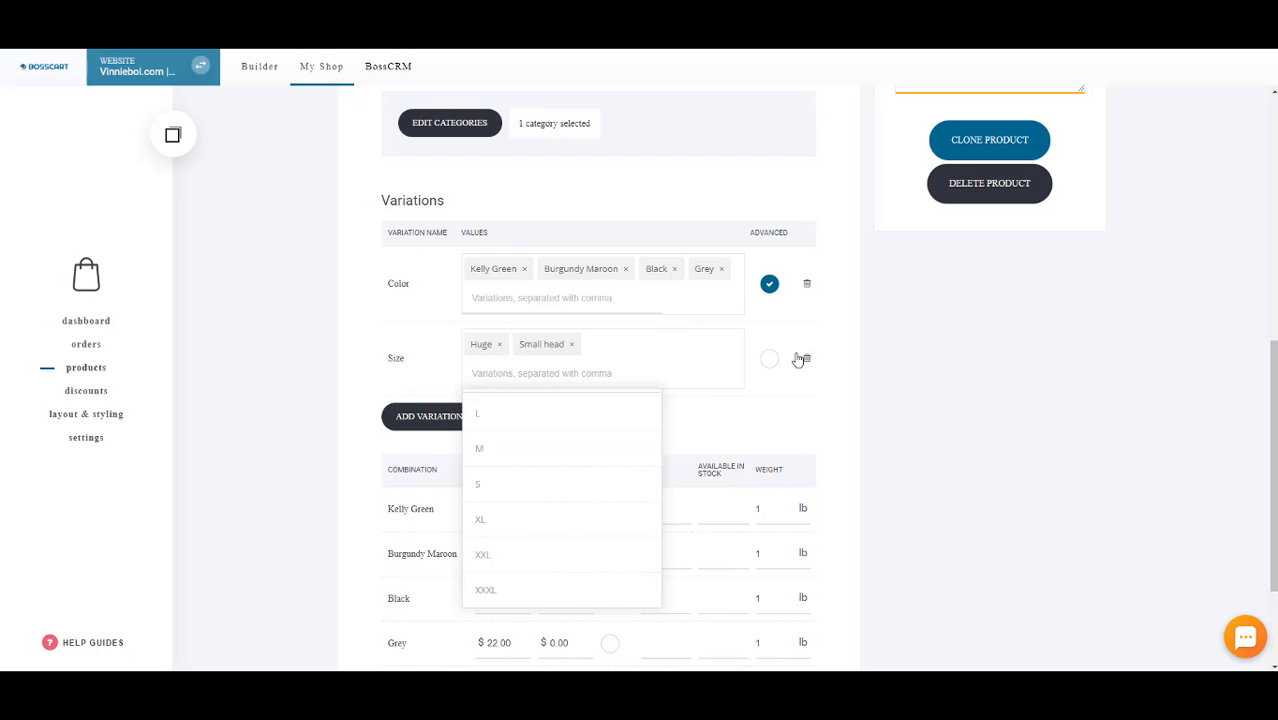
Save the snapback product with its new Size variation
{"action": "left_click", "coordinate": [885, 364]}
{"action": "scroll", "coordinate": [847, 386], "scroll_direction": "down", "scroll_amount": 3}
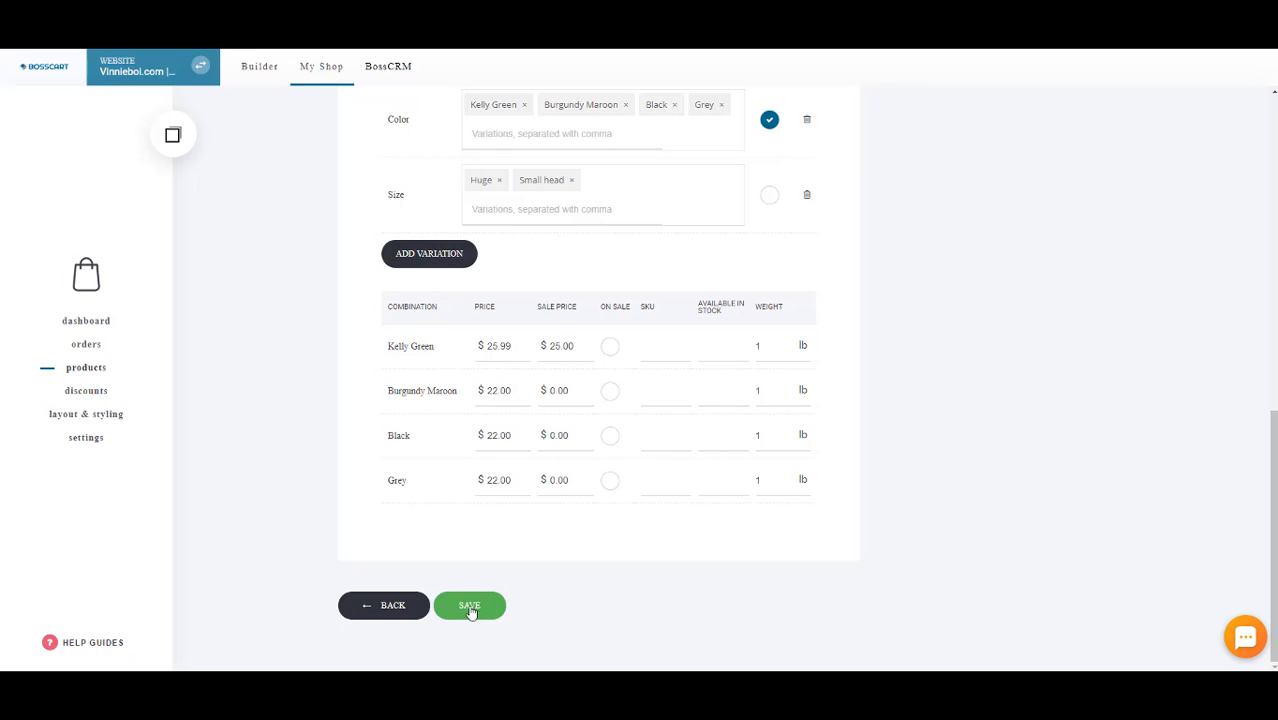
{"action": "left_click", "coordinate": [476, 607]}
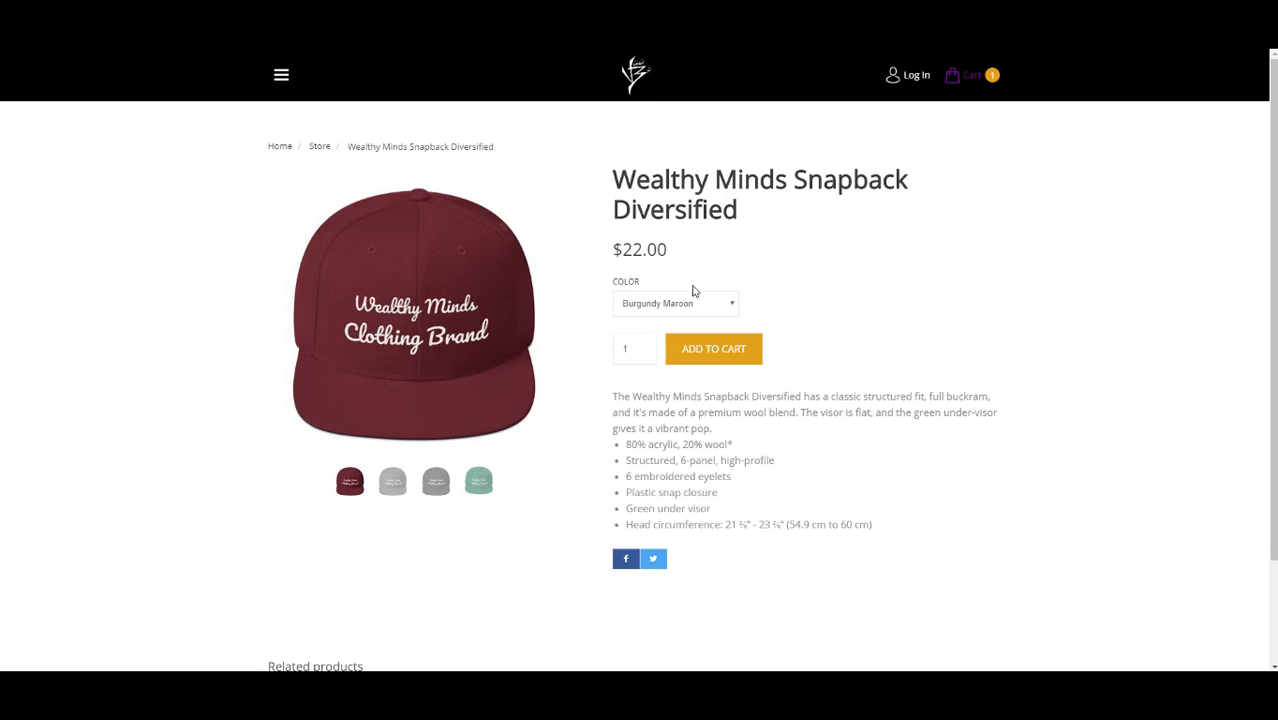
Refresh the snapback's store page and try the Huge and Small head size options for Kelly Green
{"action": "key", "text": "F5"}
{"action": "left_click", "coordinate": [799, 306]}
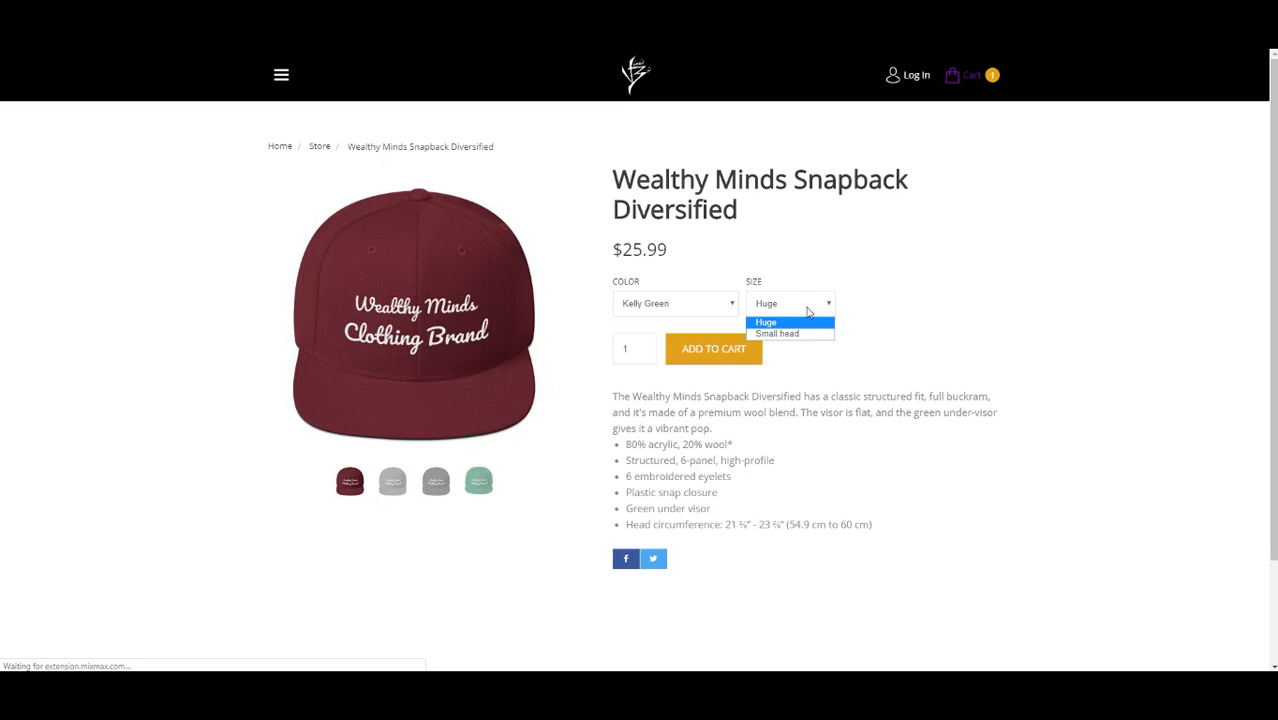
{"action": "left_click", "coordinate": [806, 329]}
{"action": "left_click", "coordinate": [778, 306]}
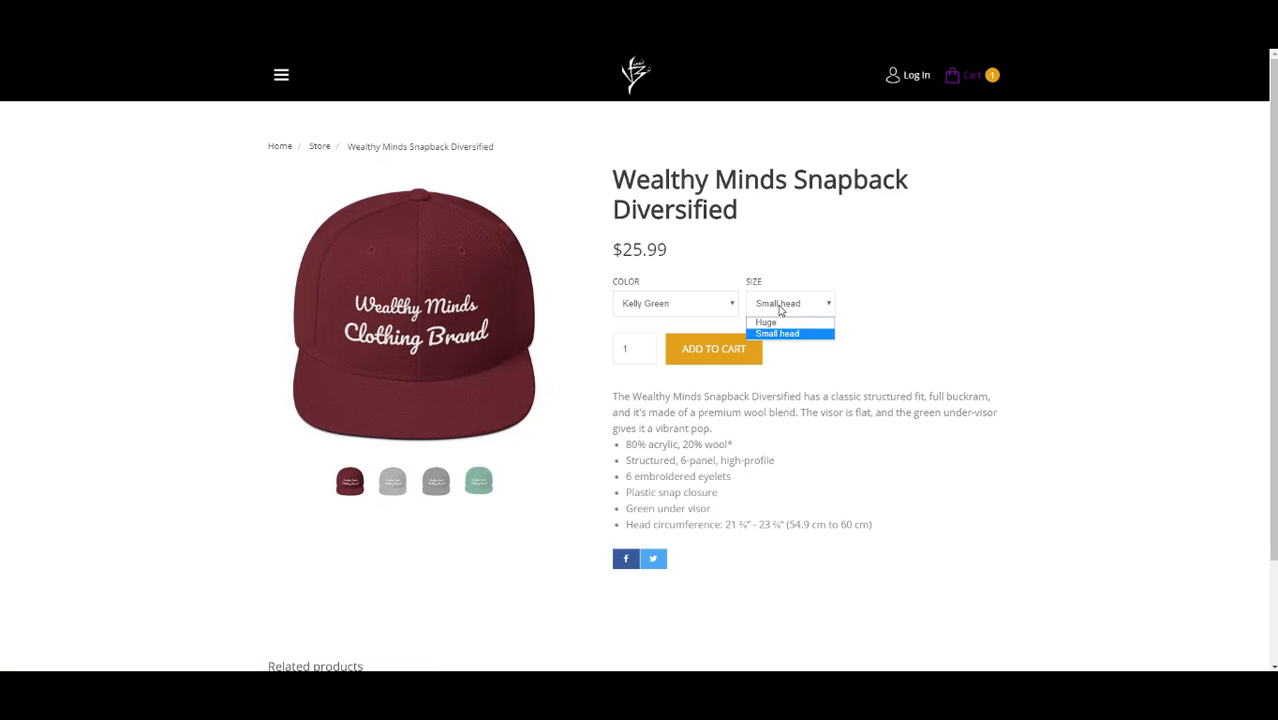
{"action": "left_click", "coordinate": [782, 322]}
{"action": "left_click_drag", "start_coordinate": [931, 227], "coordinate": [614, 178]}
Reopen Wealthy Minds Snapback Diversified in the product editor, enable Advanced for the Size variation, and review the Kelly Green size combinations
{"action": "key", "text": "ctrl+shift+Tab"}
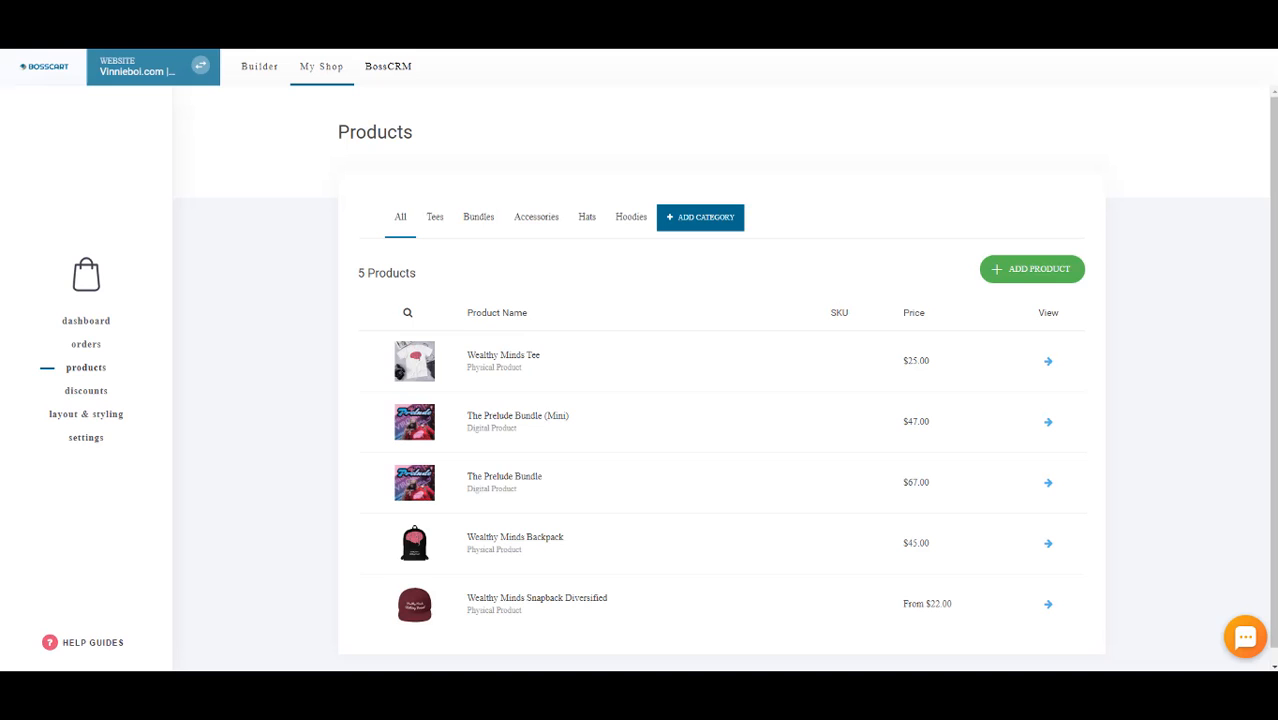
{"action": "left_click", "coordinate": [570, 598]}
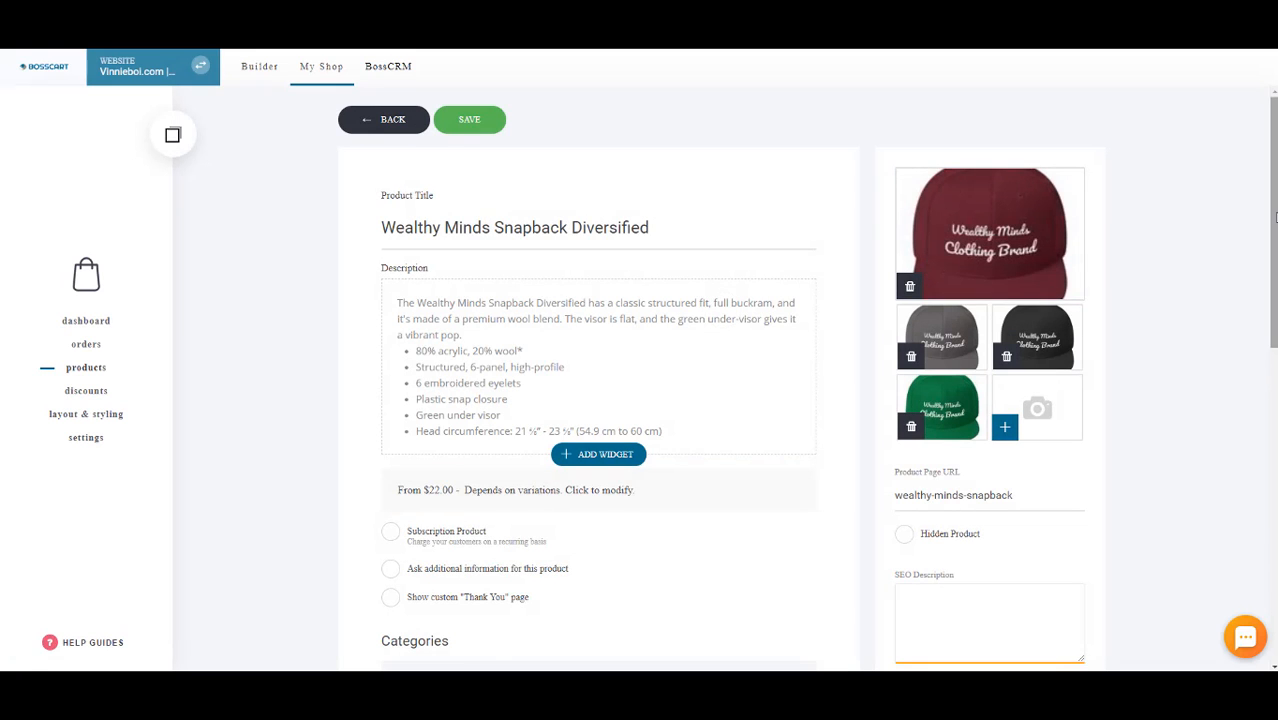
{"action": "left_click_drag", "start_coordinate": [1266, 227], "coordinate": [1266, 439]}
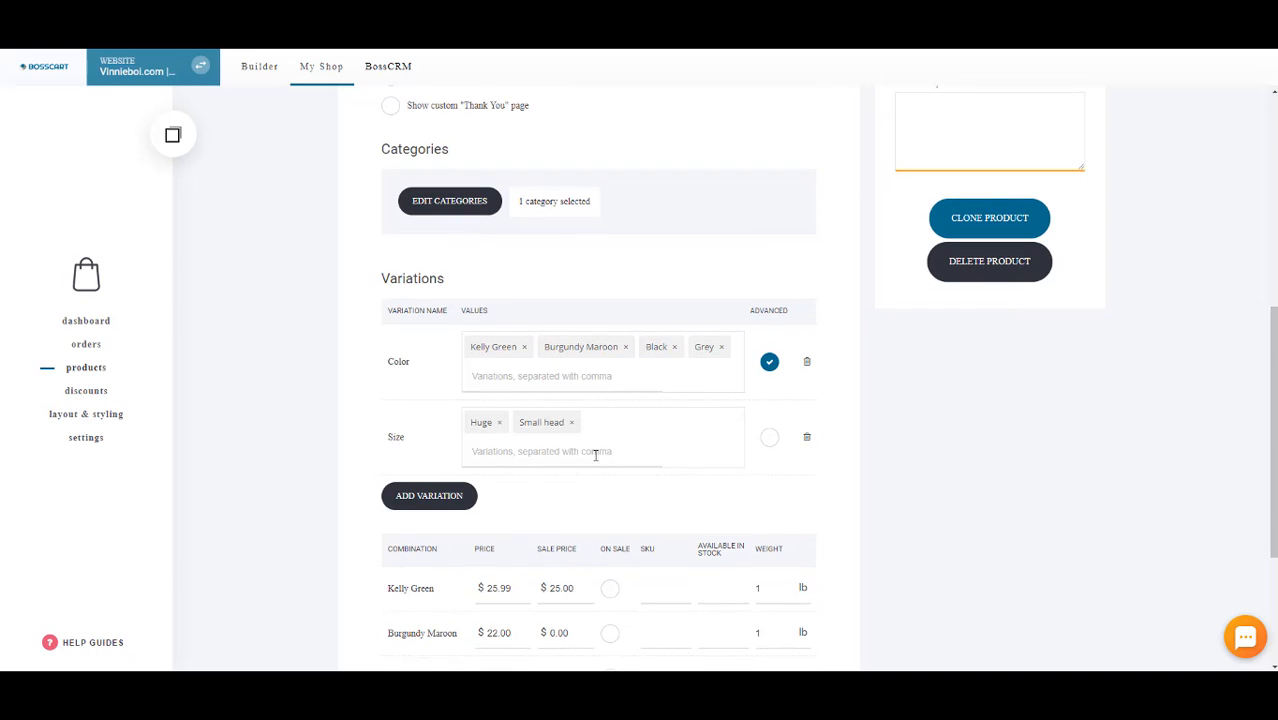
{"action": "left_click", "coordinate": [768, 437]}
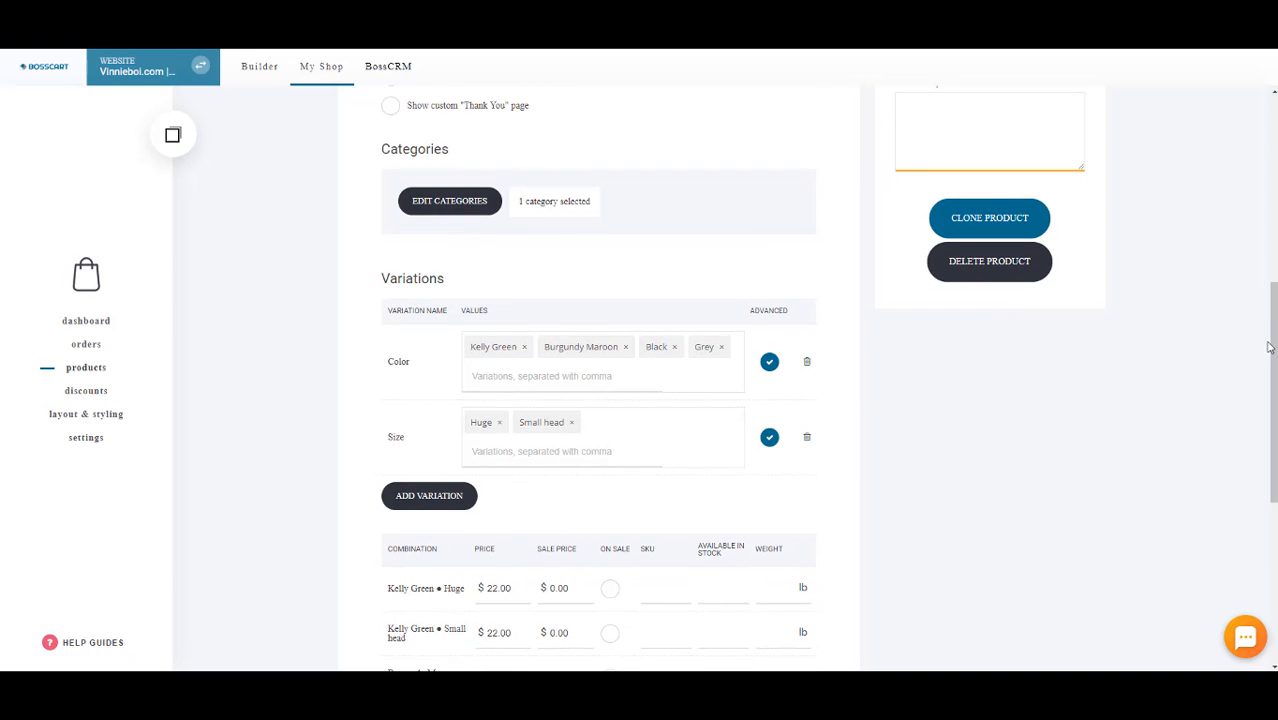
{"action": "left_click_drag", "start_coordinate": [1274, 342], "coordinate": [1274, 383]}
{"action": "left_click_drag", "start_coordinate": [1273, 477], "coordinate": [1273, 517]}
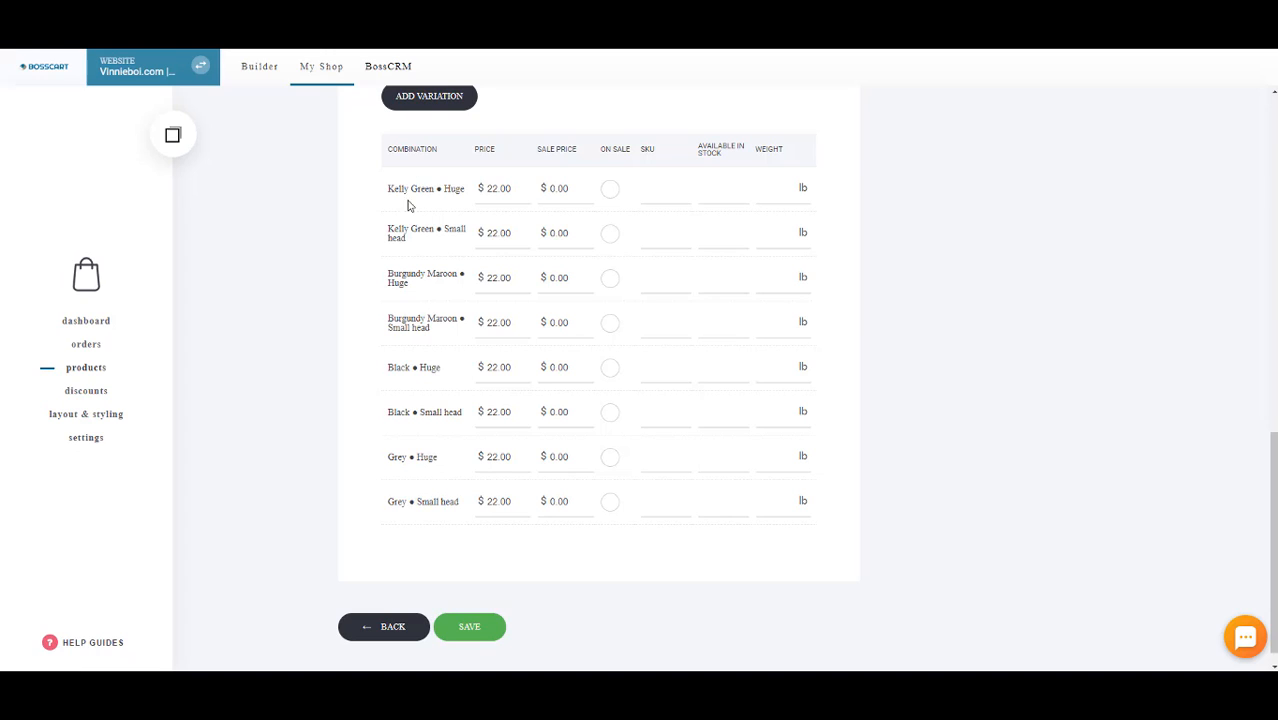
{"action": "left_click_drag", "start_coordinate": [465, 188], "coordinate": [393, 188]}
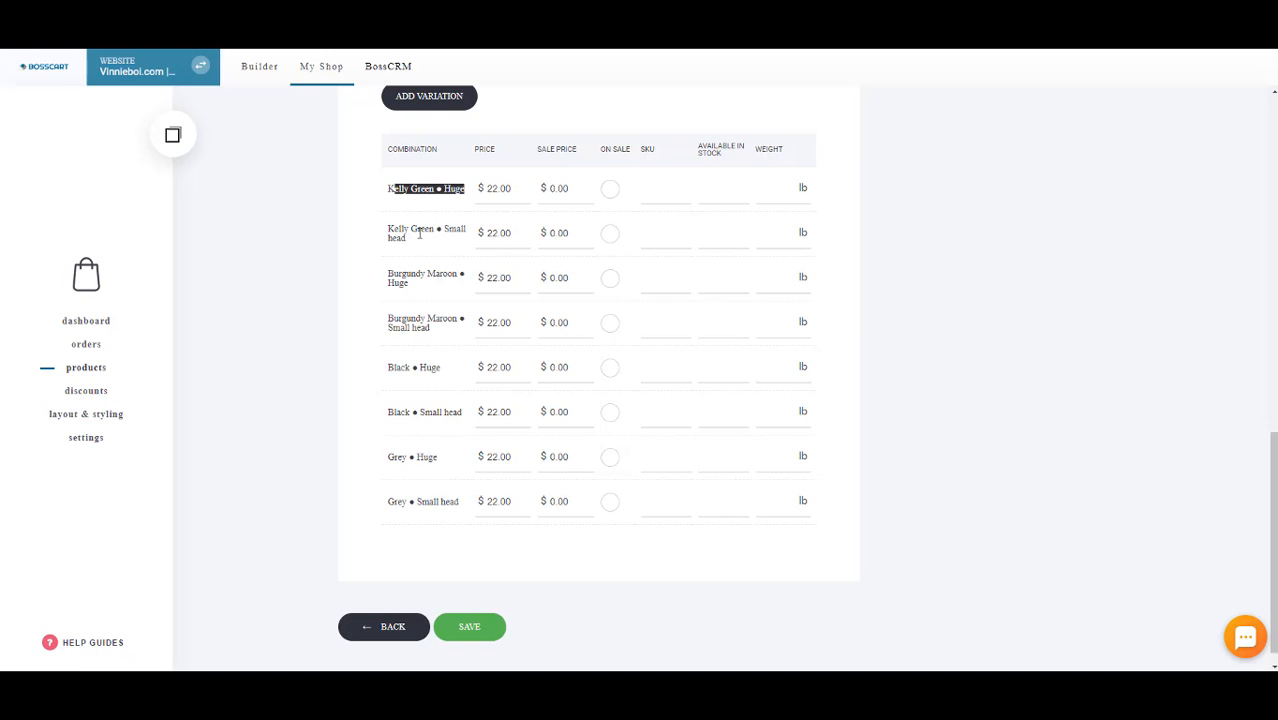
{"action": "left_click_drag", "start_coordinate": [387, 233], "coordinate": [414, 254]}
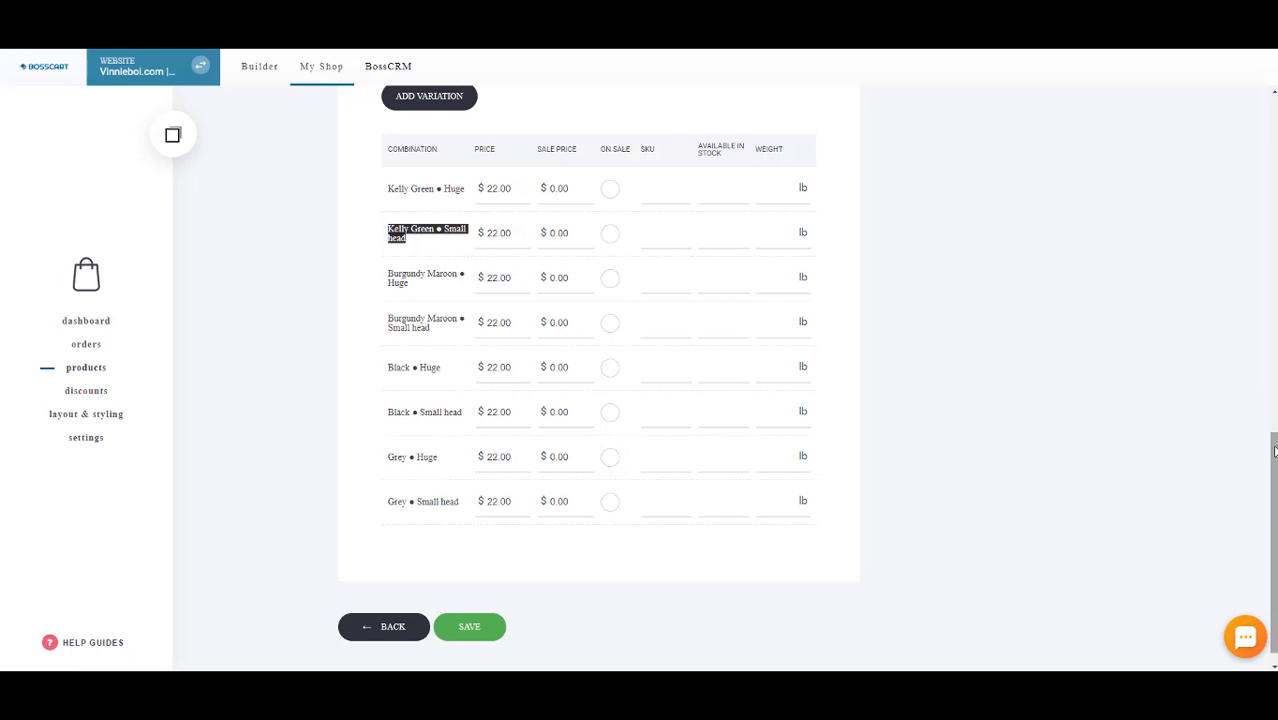
{"action": "mouse_move", "coordinate": [1272, 442]}
{"action": "left_mouse_down"}
{"action": "mouse_move", "coordinate": [1272, 376]}
{"action": "mouse_move", "coordinate": [1272, 432]}
{"action": "left_mouse_up"}
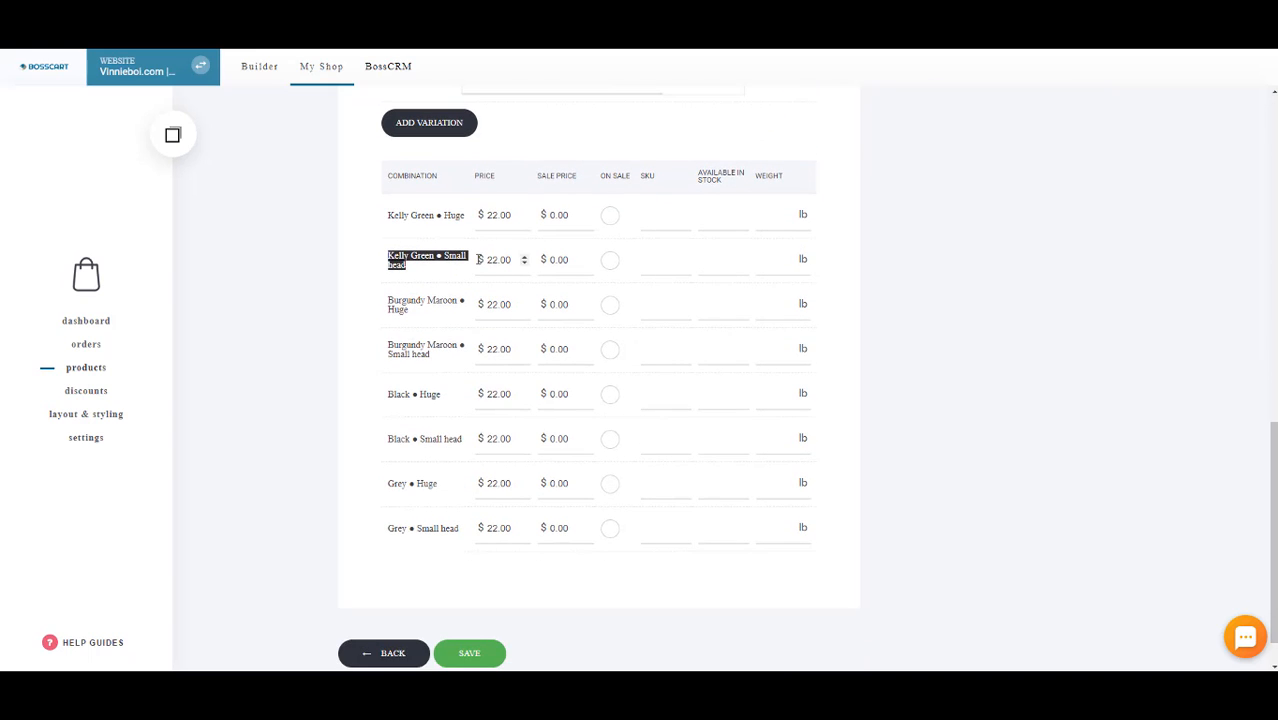
Set the price of the Kelly Green Huge combination to $30.00 and edit the Kelly Green Small head price
{"action": "left_click", "coordinate": [493, 214]}
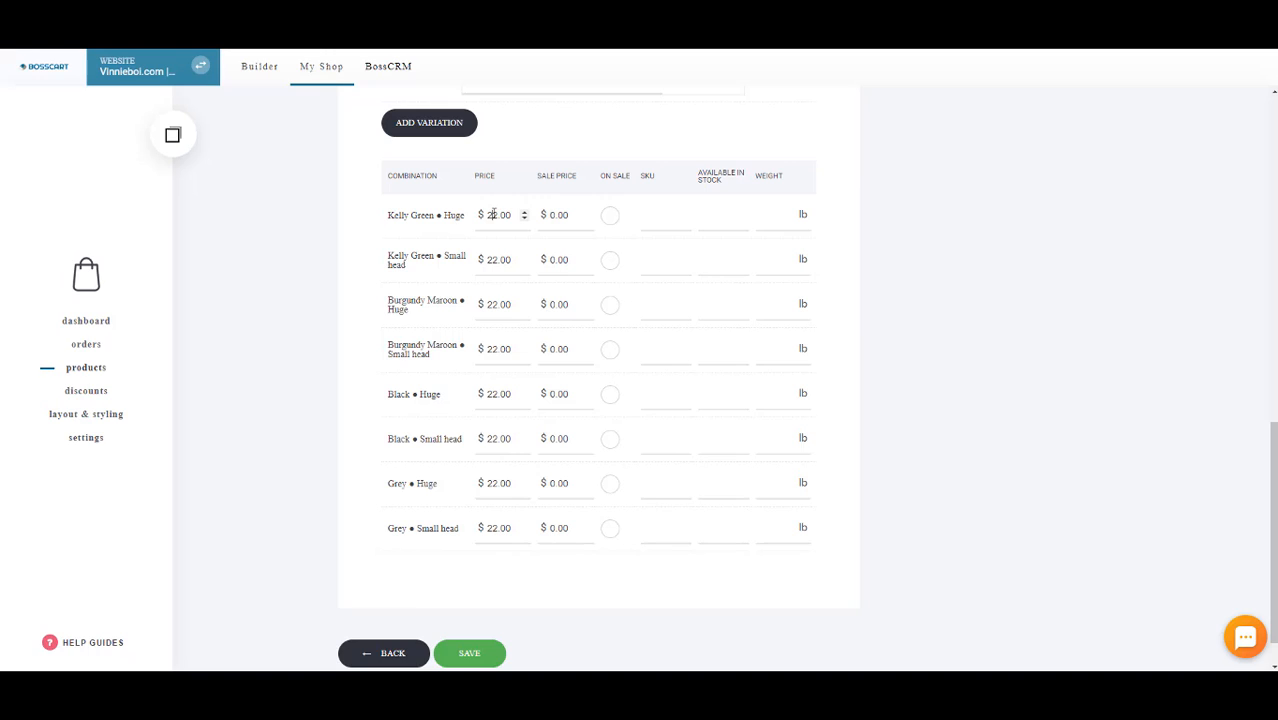
{"action": "double_click", "coordinate": [493, 214]}
{"action": "type", "text": "2"}
{"action": "key", "text": "Tab"}
{"action": "key", "text": "Tab"}
{"action": "double_click", "coordinate": [494, 261]}
{"action": "type", "text": "2"}
{"action": "left_click_drag", "start_coordinate": [491, 215], "coordinate": [516, 215]}
{"action": "key", "text": "BackSpace"}
{"action": "key", "text": "BackSpace"}
{"action": "left_click", "coordinate": [899, 201]}
Set the Huge prices of Burgundy Maroon and Black to $23.00, adjust the Grey Huge price, and save the product
{"action": "left_click_drag", "start_coordinate": [497, 394], "coordinate": [487, 394]}
{"action": "type", "text": "2"}
{"action": "left_click_drag", "start_coordinate": [488, 478], "coordinate": [504, 477]}
{"action": "left_click", "coordinate": [484, 653]}
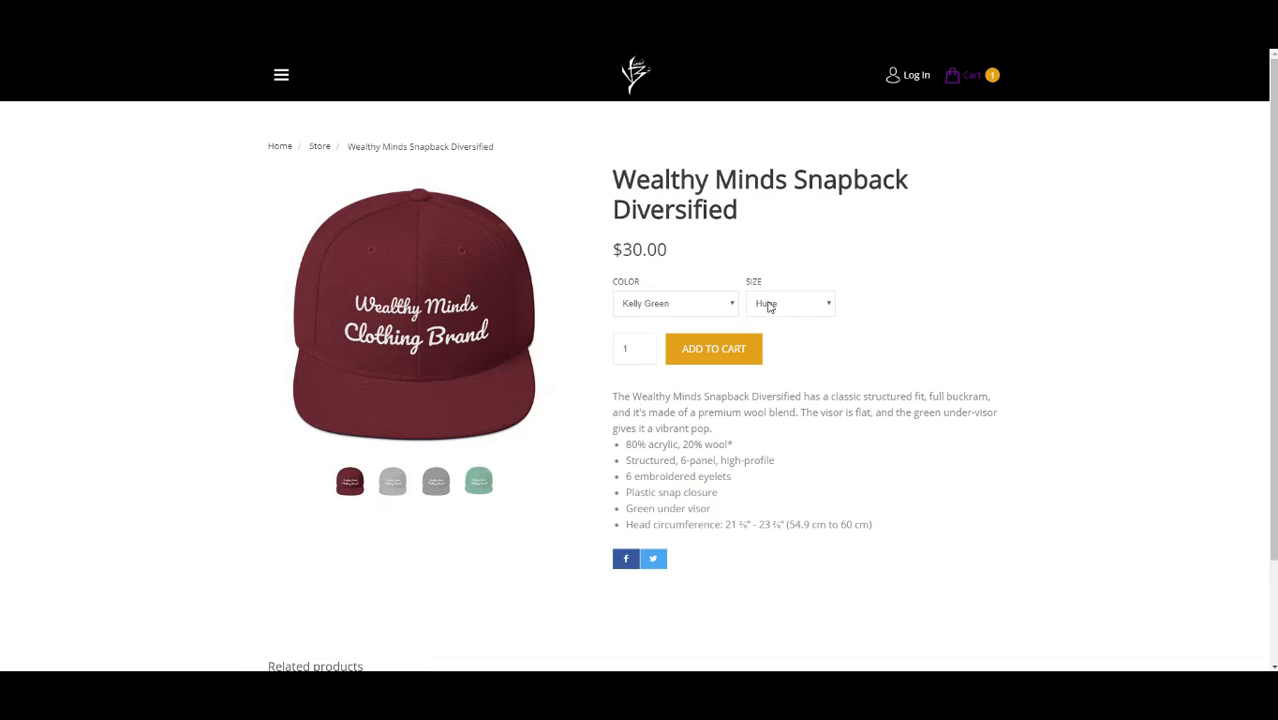
Compare the Huge and Small head prices for Kelly Green and Burgundy Maroon on the snapback's store page
{"action": "left_click", "coordinate": [798, 305]}
{"action": "left_click", "coordinate": [792, 335]}
{"action": "left_click", "coordinate": [798, 303]}
{"action": "left_click", "coordinate": [794, 323]}
{"action": "left_click", "coordinate": [702, 305]}
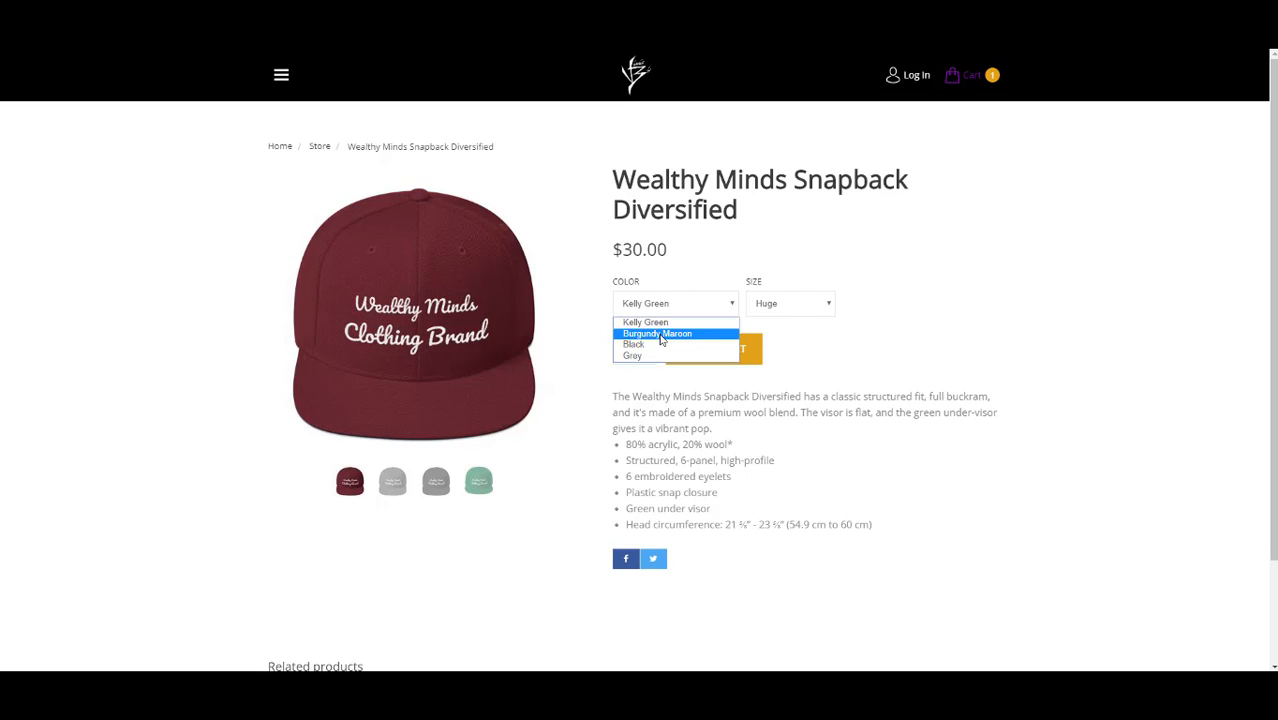
{"action": "left_click", "coordinate": [695, 332]}
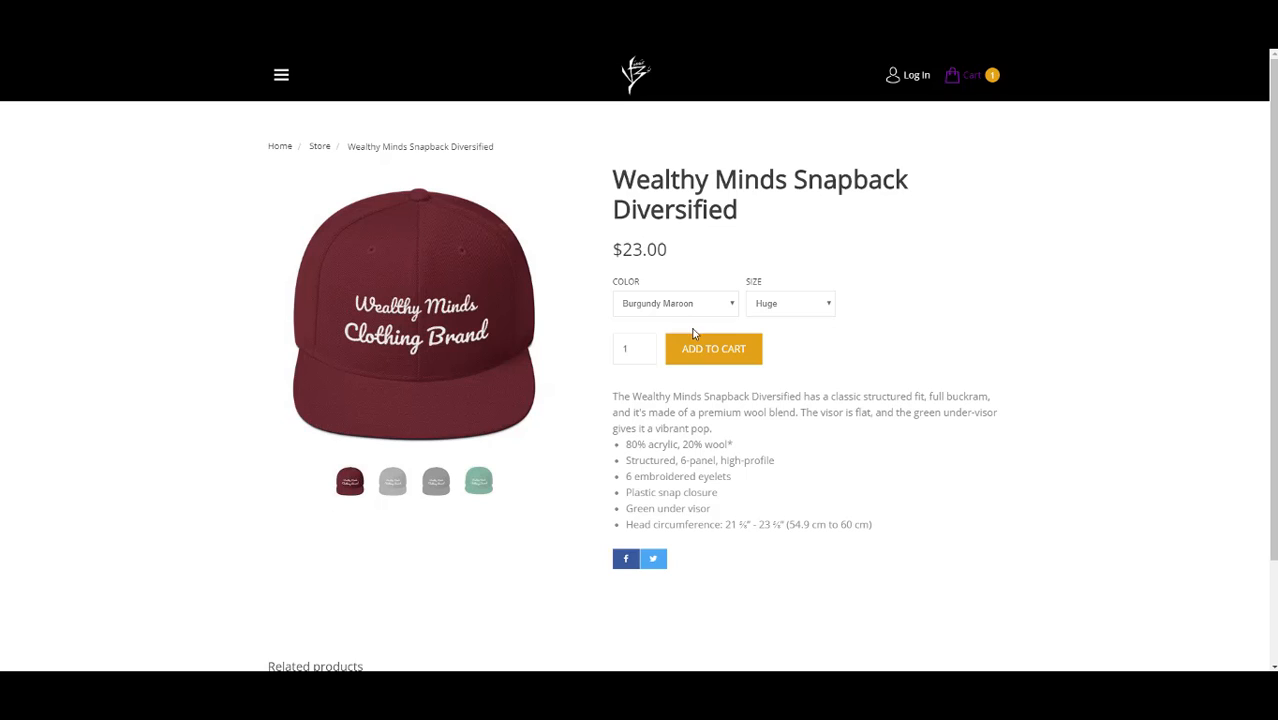
{"action": "left_click", "coordinate": [815, 313]}
{"action": "left_click", "coordinate": [792, 333]}
Check the Black snapback's Small head and Huge prices, and view the green cap image in the product gallery
{"action": "left_click", "coordinate": [703, 305]}
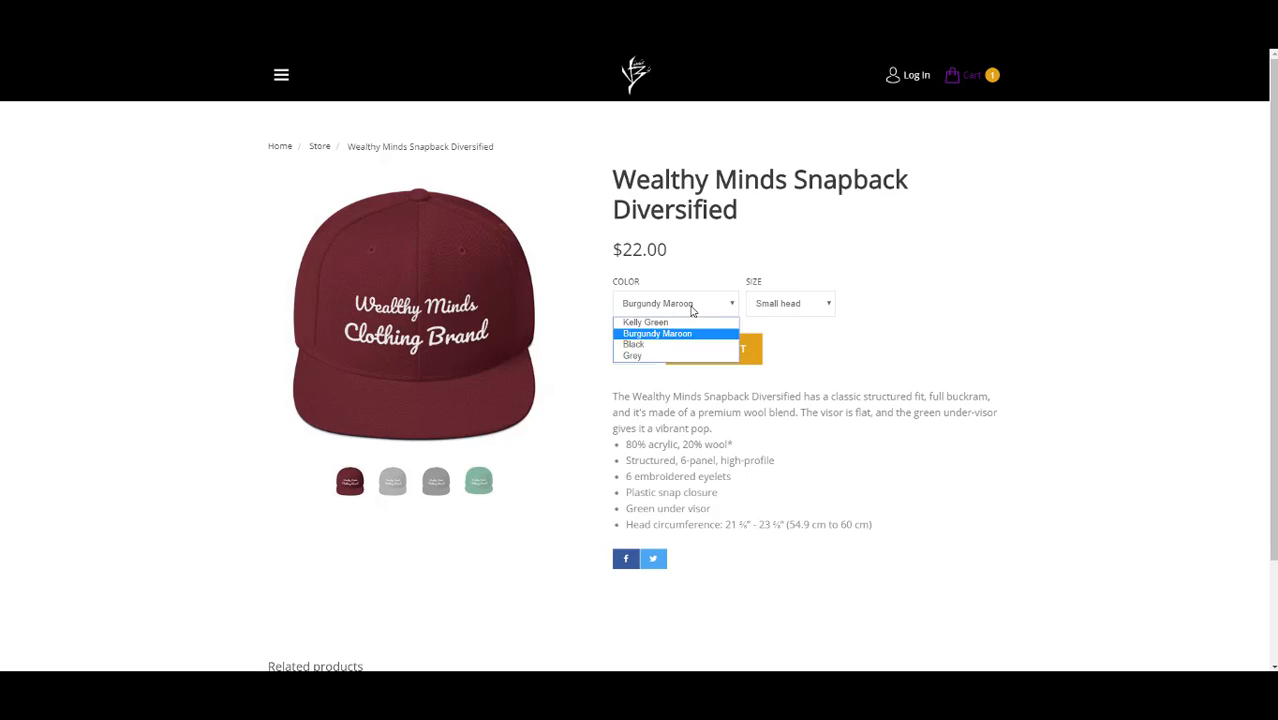
{"action": "left_click", "coordinate": [700, 345]}
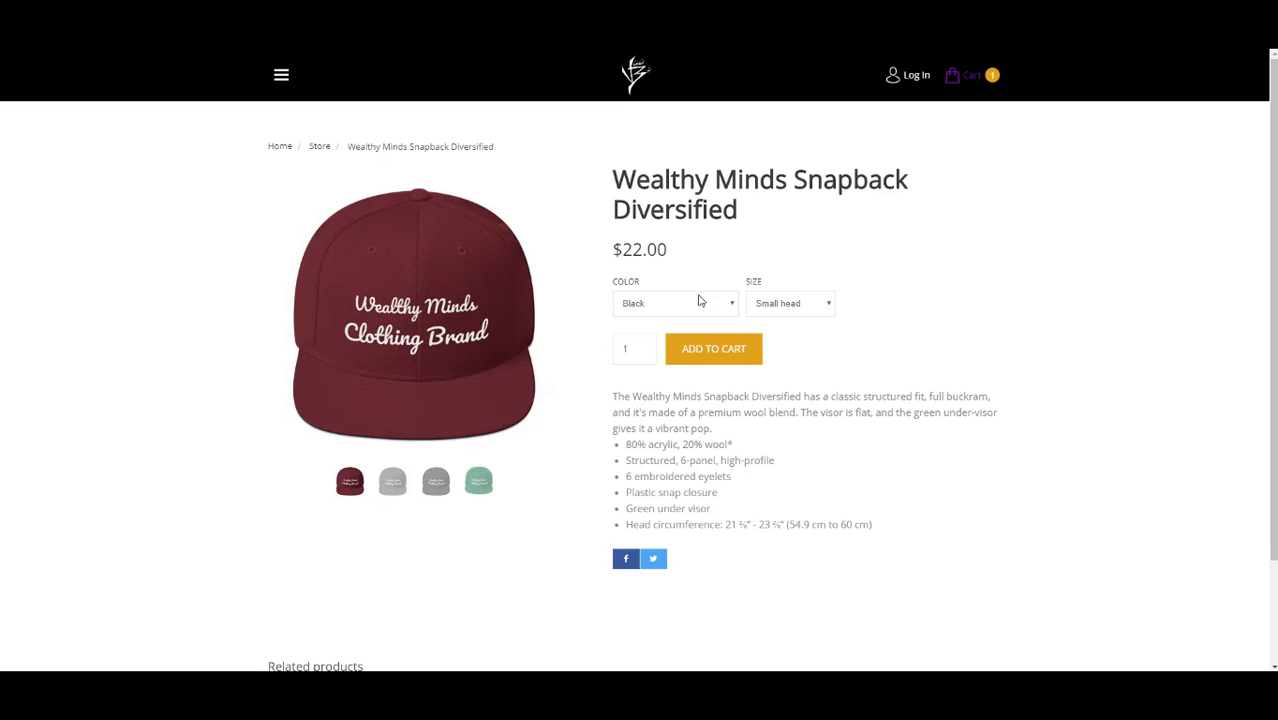
{"action": "left_click", "coordinate": [812, 307]}
{"action": "left_click", "coordinate": [785, 330]}
{"action": "left_click", "coordinate": [479, 486]}
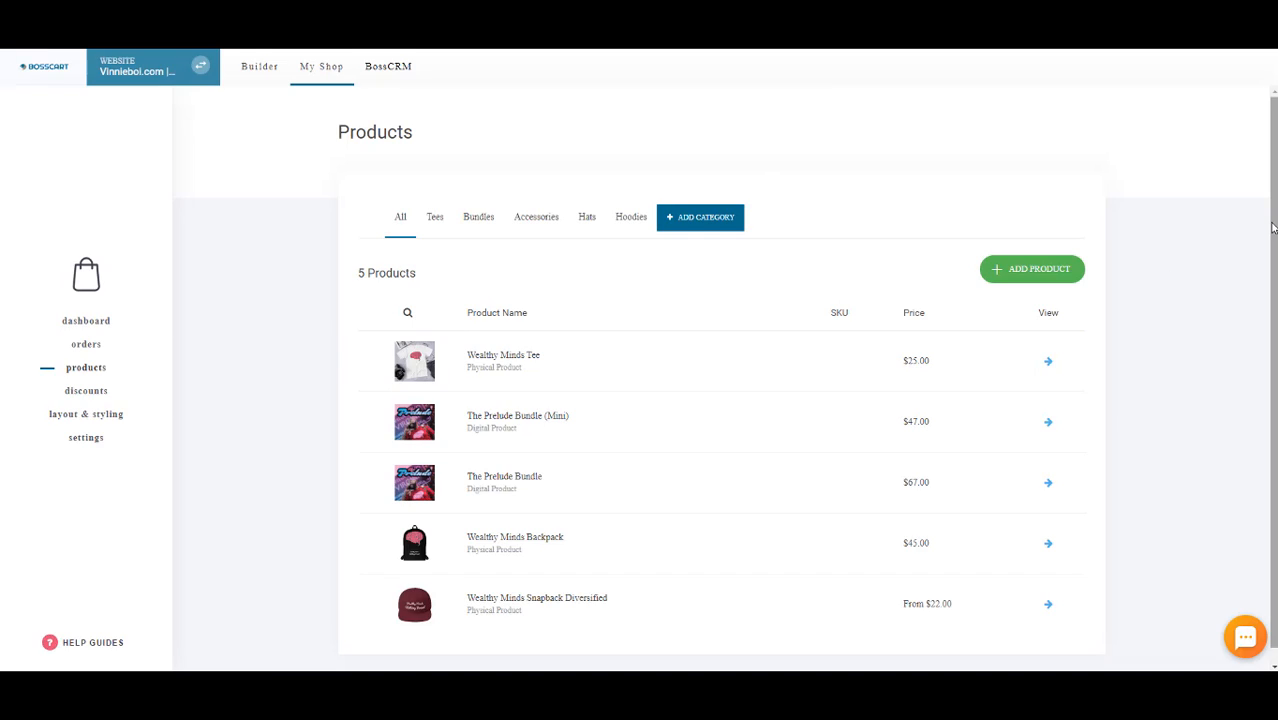
Look over the shop's product list and open the live Store page showing all products
{"action": "left_click_drag", "start_coordinate": [1272, 228], "coordinate": [1266, 329]}
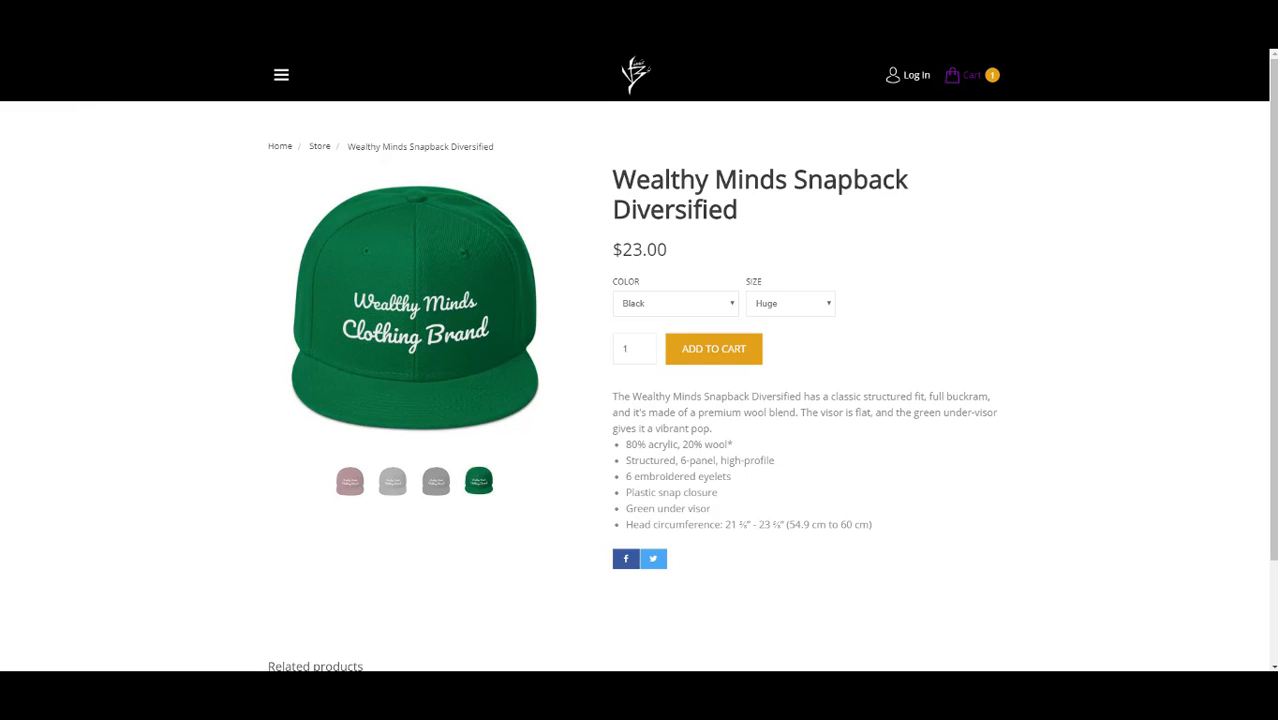
{"action": "left_click", "coordinate": [321, 148]}
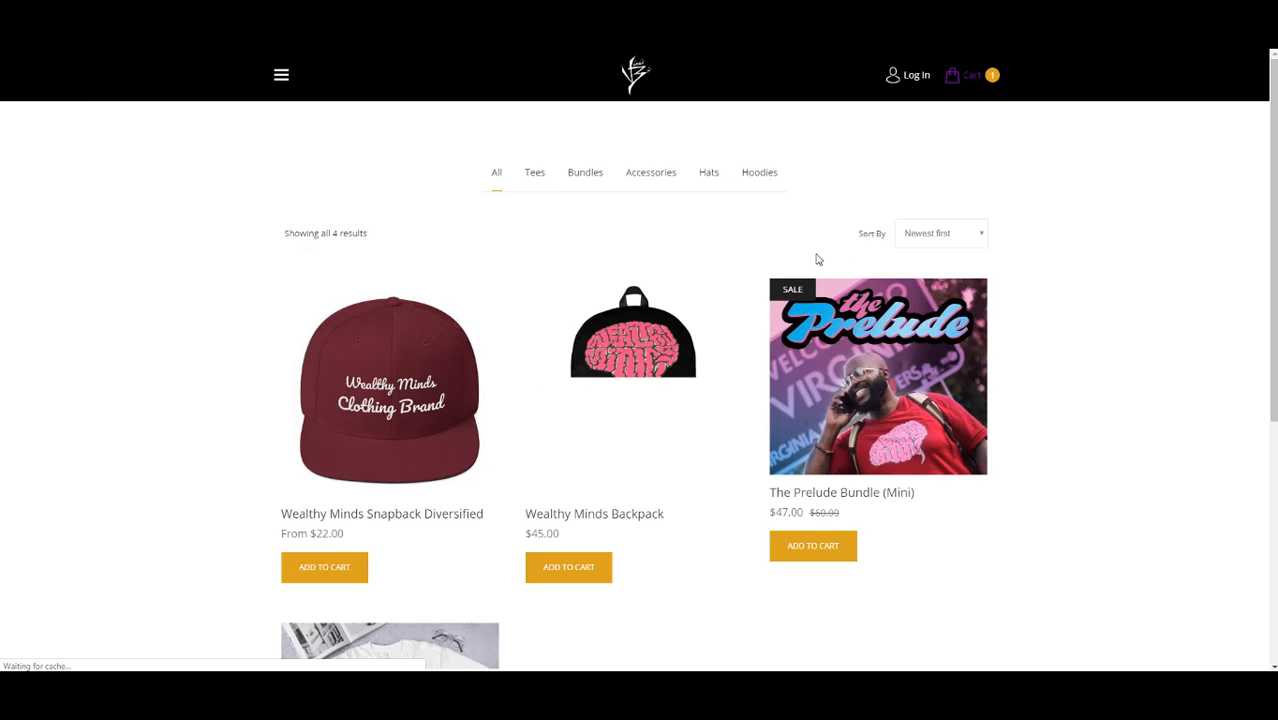